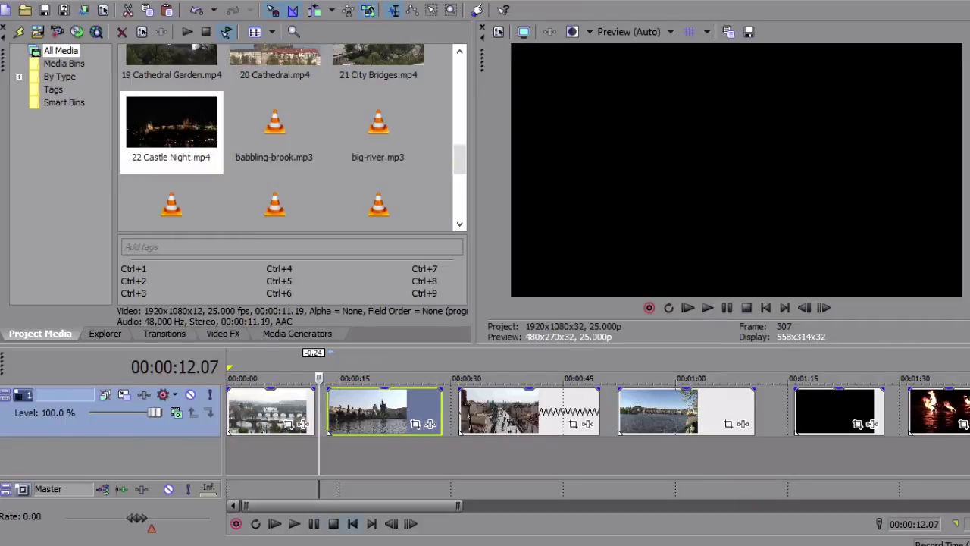
# Step: Add a fade-in of about 3.5 seconds to the first clip and play it from the start
pyautogui.click(353, 524)
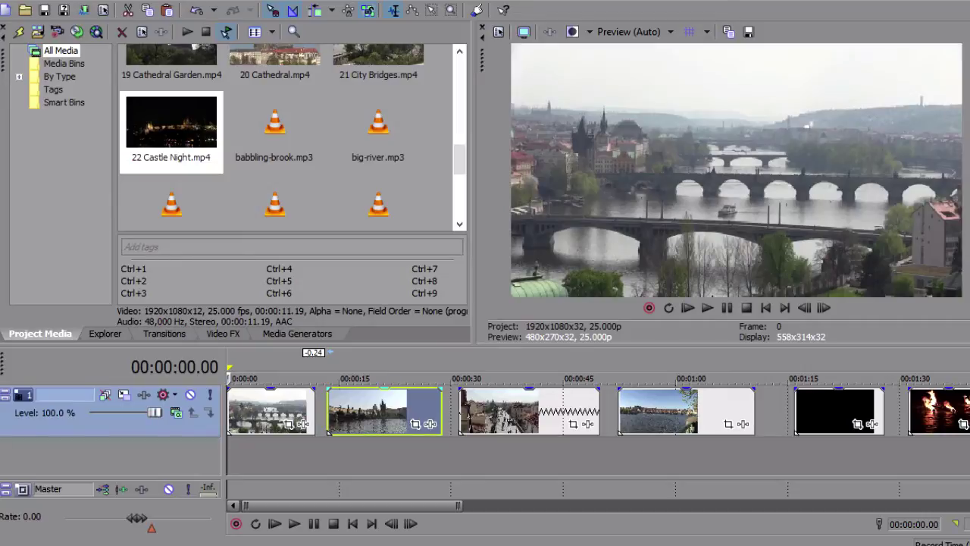
pyautogui.click(275, 411)
pyautogui.scroll(1, 275, 411)
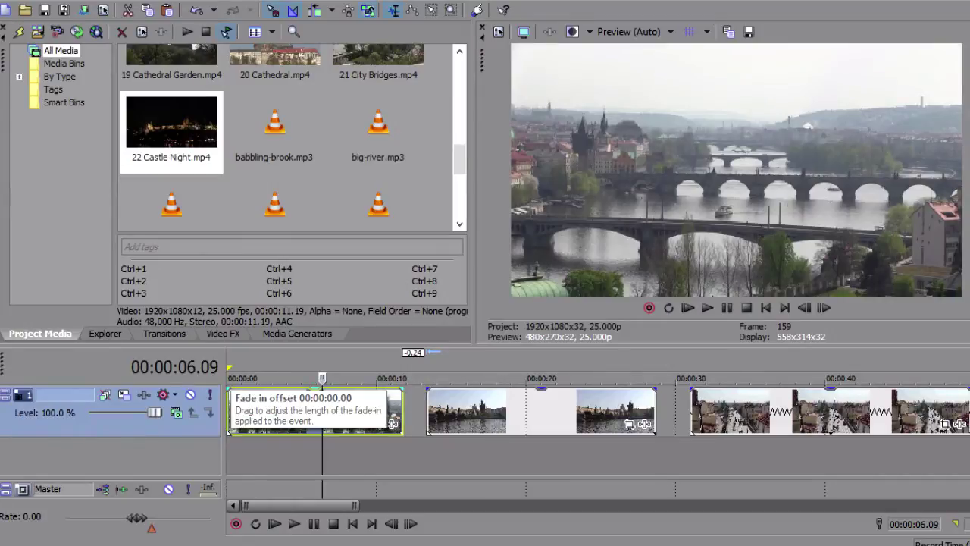
pyautogui.moveTo(229, 390); pyautogui.dragTo(302, 390)
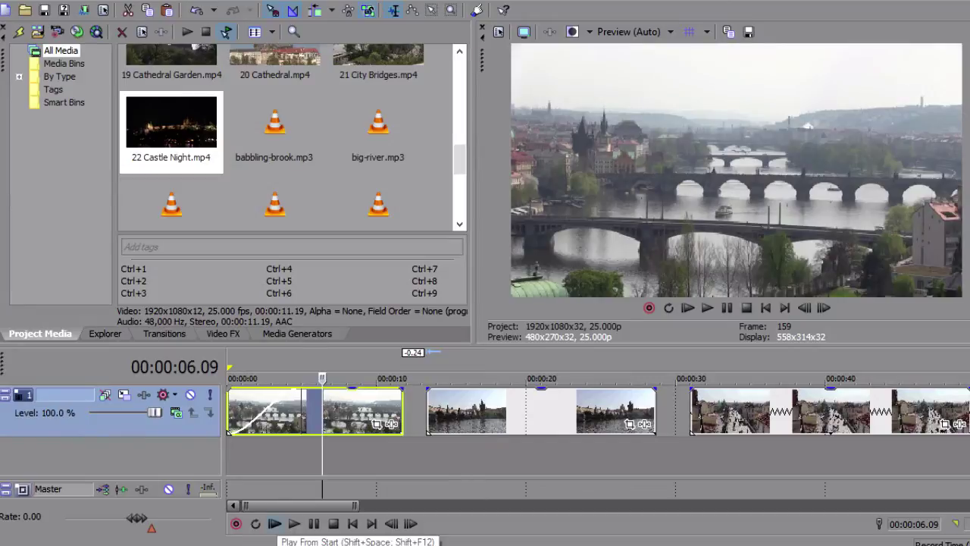
pyautogui.moveTo(302, 390); pyautogui.dragTo(229, 390)
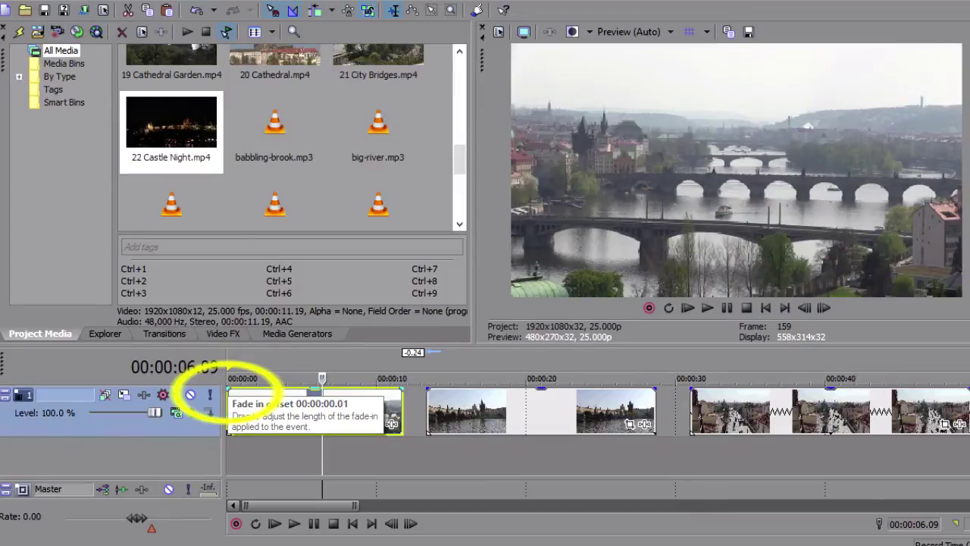
pyautogui.moveTo(229, 391); pyautogui.dragTo(282, 404)
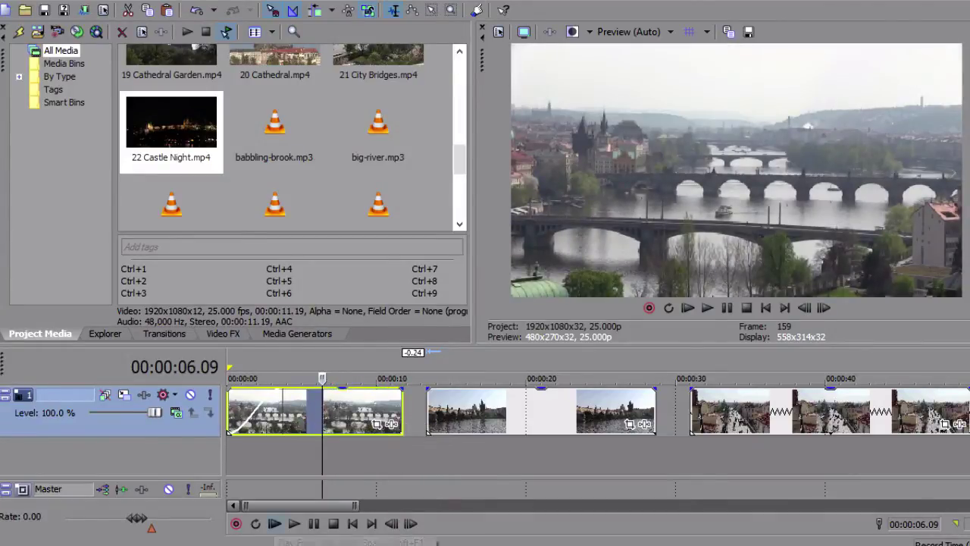
pyautogui.click(274, 523)
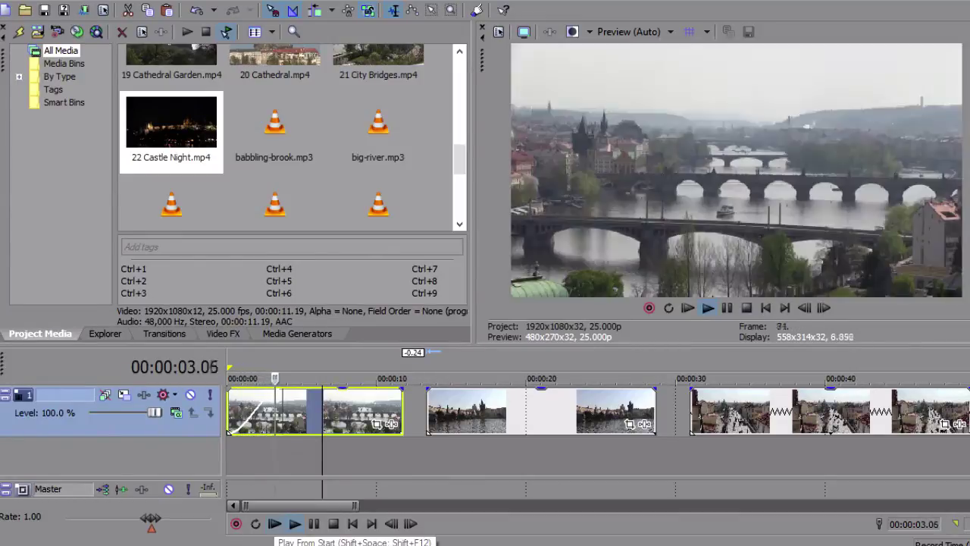
pyautogui.click(275, 523)
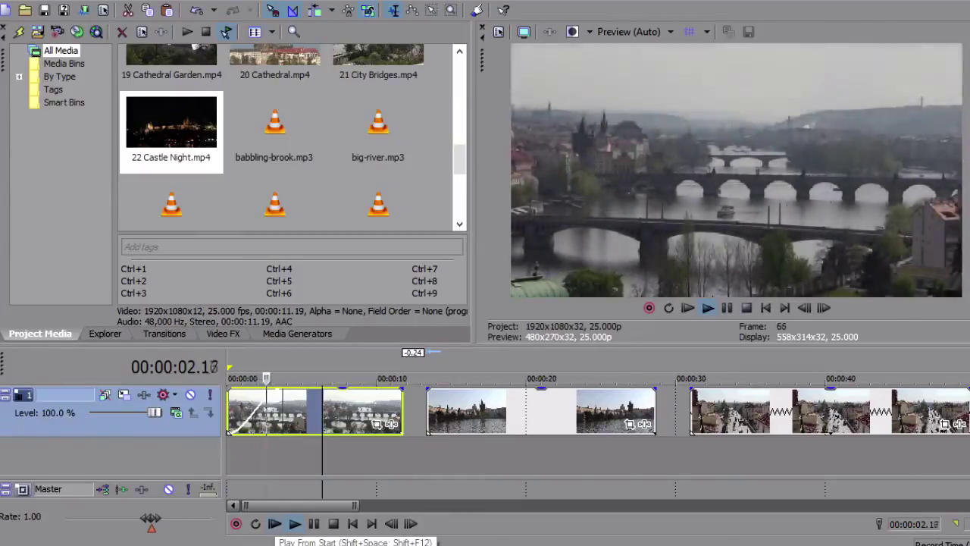
pyautogui.click(313, 522)
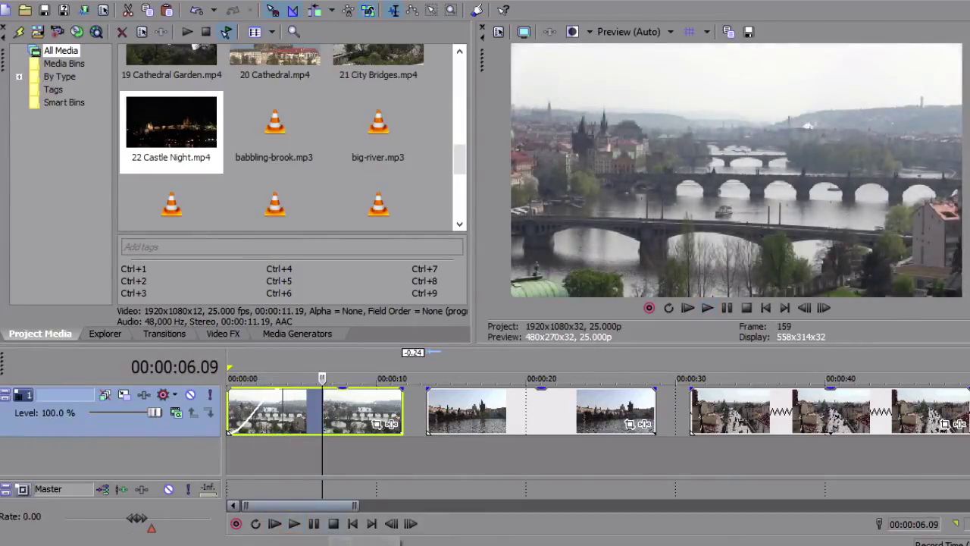
# Step: Move the second clip earlier to overlap the first with a crossfade of about 2 seconds 16 frames, and play the transition
pyautogui.click(311, 411)
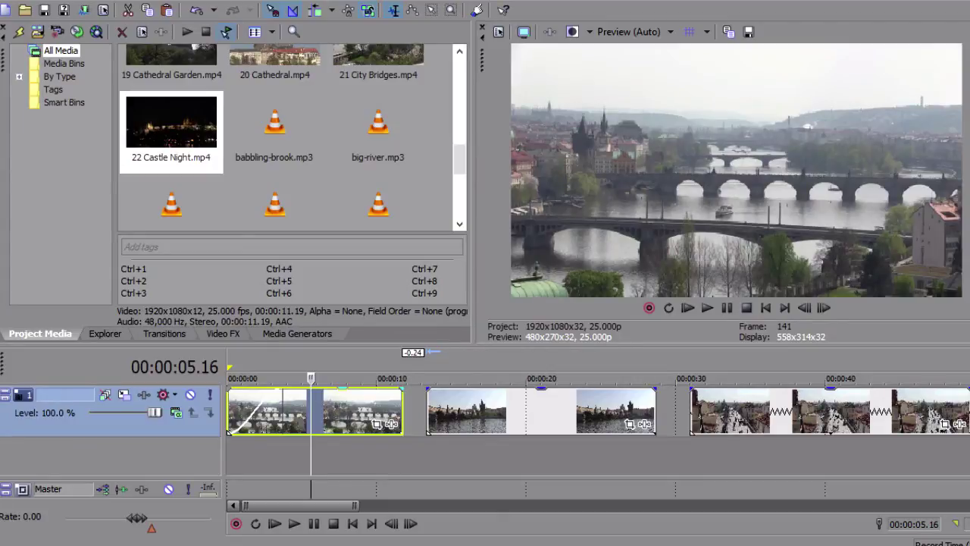
pyautogui.moveTo(542, 412); pyautogui.dragTo(478, 412)
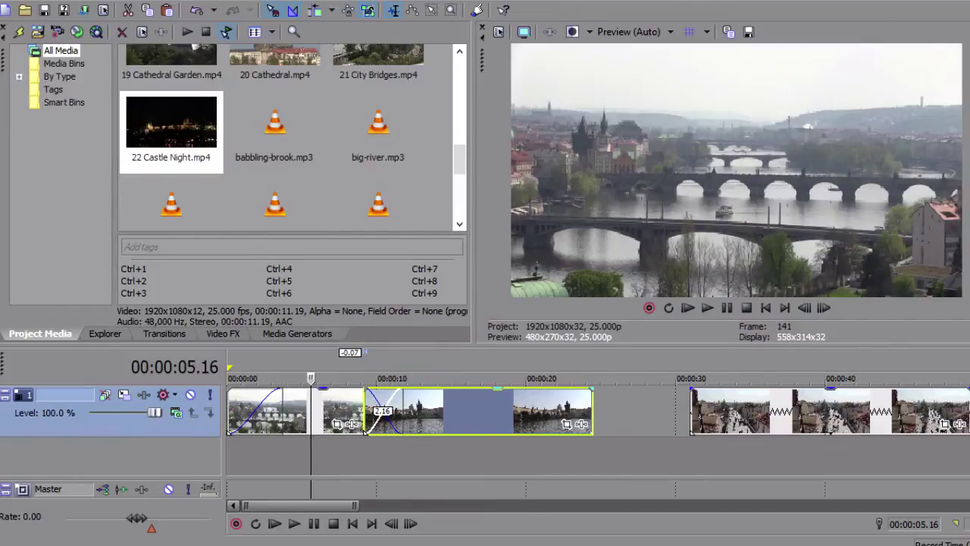
pyautogui.click(353, 378)
pyautogui.press('space')
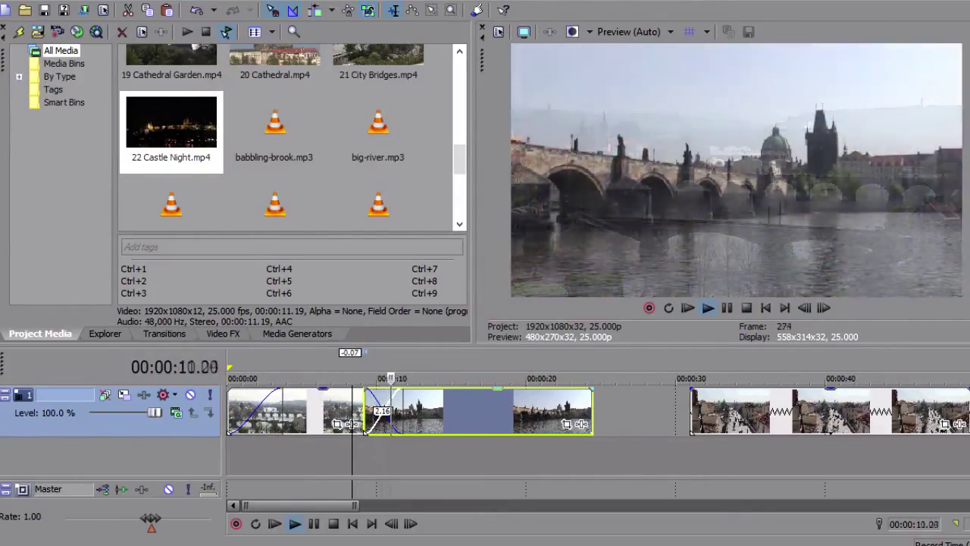
pyautogui.press('space')
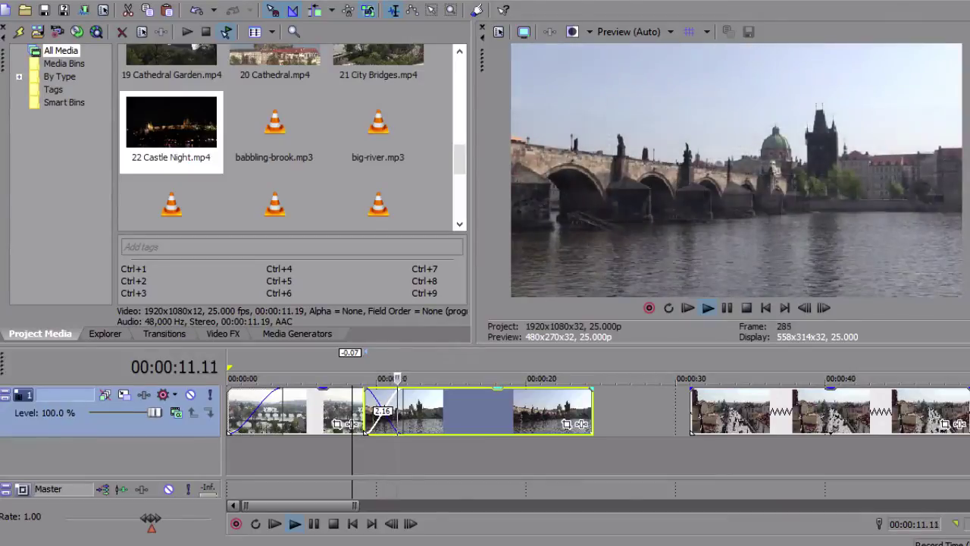
pyautogui.press('space')
# Step: Trim about 7 seconds off the second clip's end, move the third clip to about 22 seconds, and play the result
pyautogui.moveTo(689, 428)
pyautogui.mouseDown()
pyautogui.moveTo(530, 431)
pyautogui.moveTo(673, 431)
pyautogui.mouseUp()
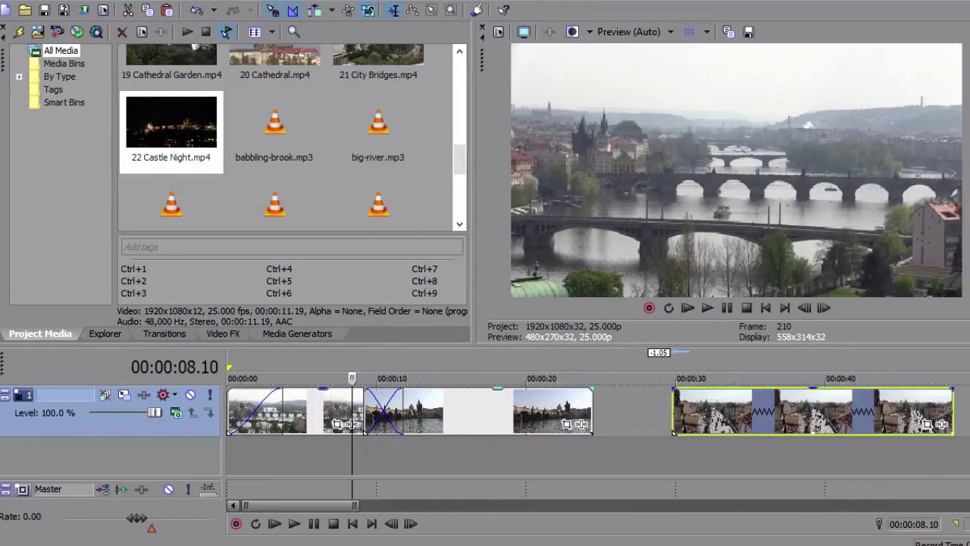
pyautogui.moveTo(593, 413); pyautogui.dragTo(487, 413)
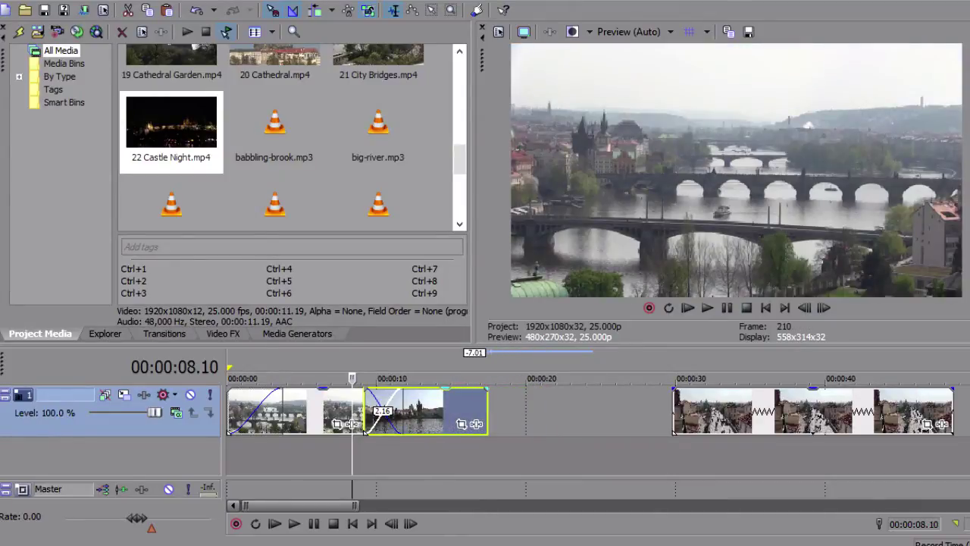
pyautogui.moveTo(758, 413); pyautogui.dragTo(645, 413)
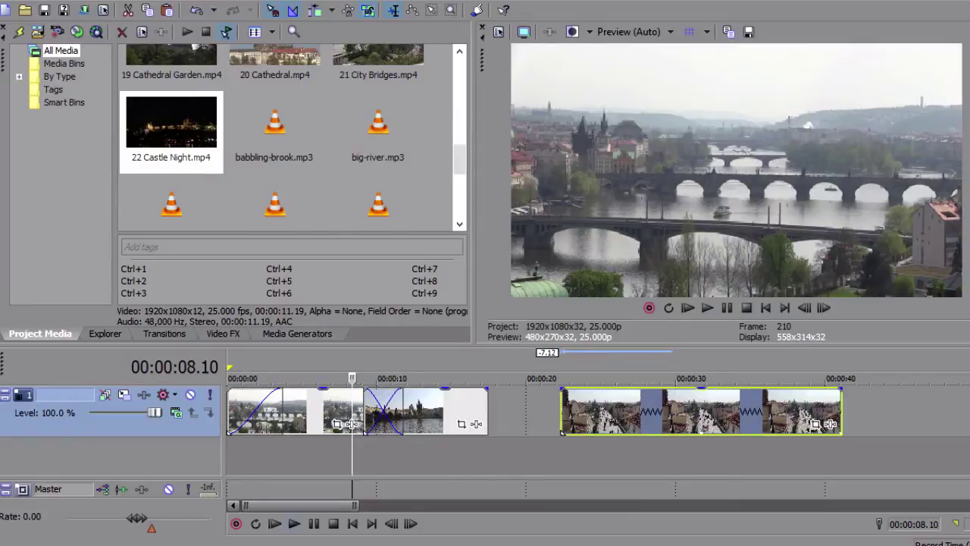
pyautogui.click(274, 523)
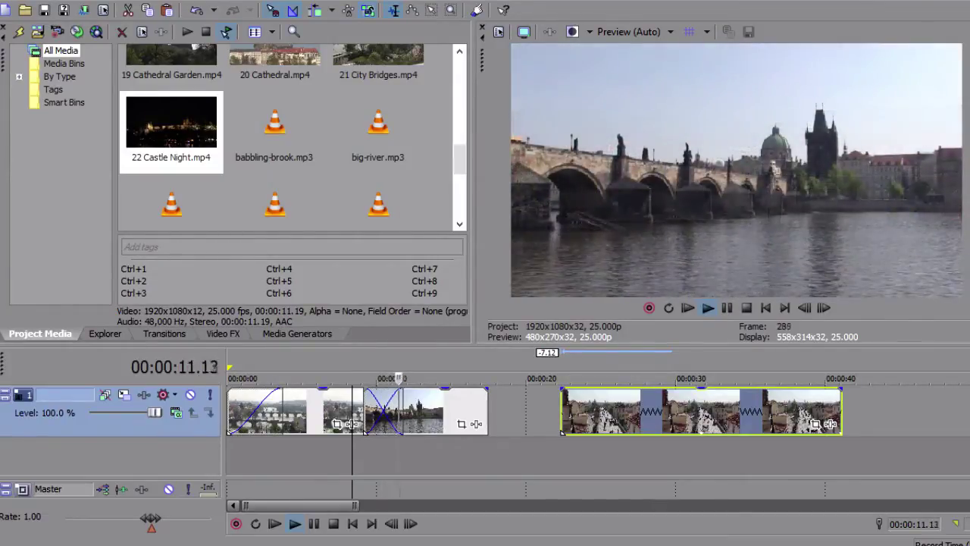
pyautogui.press('space')
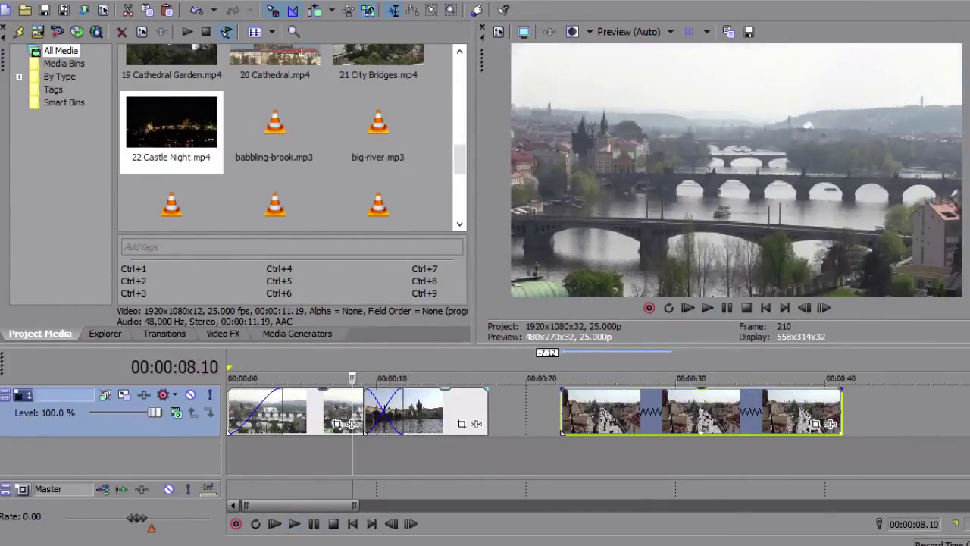
# Step: Shorten the first clip, shift the crossfaded second clip about 1 second 17 frames earlier, and move the third clip to about 18 seconds
pyautogui.moveTo(424, 413); pyautogui.dragTo(399, 413)
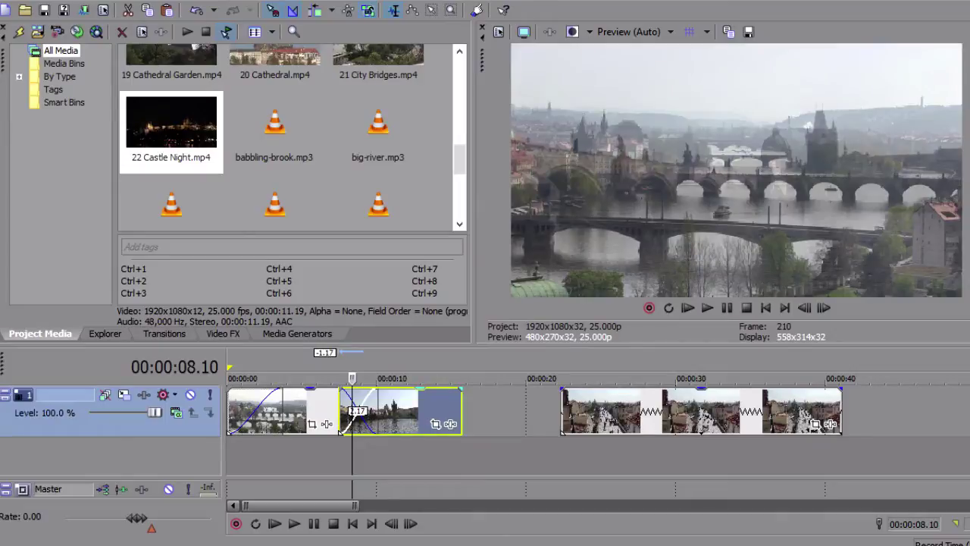
pyautogui.click(398, 413)
pyautogui.click(617, 413)
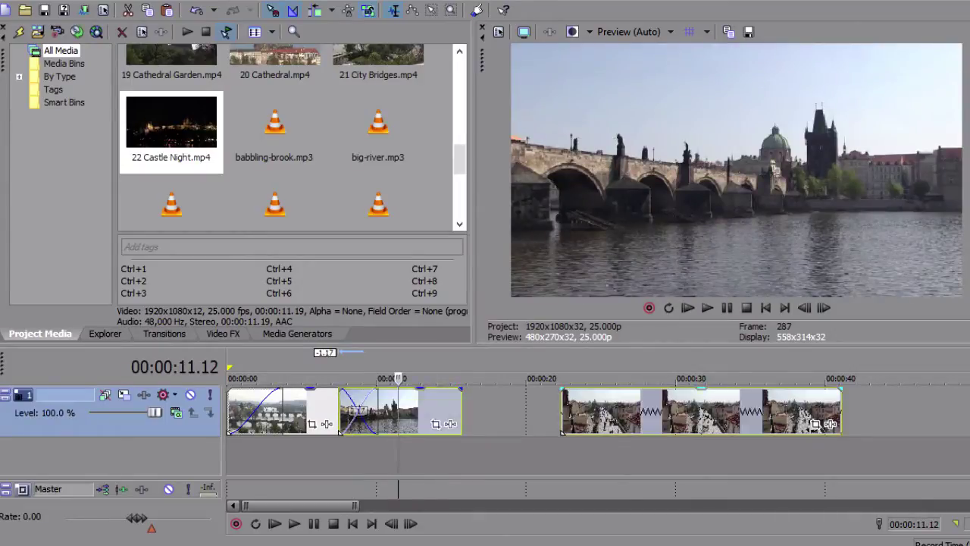
pyautogui.moveTo(616, 413); pyautogui.dragTo(552, 413)
pyautogui.click(568, 413)
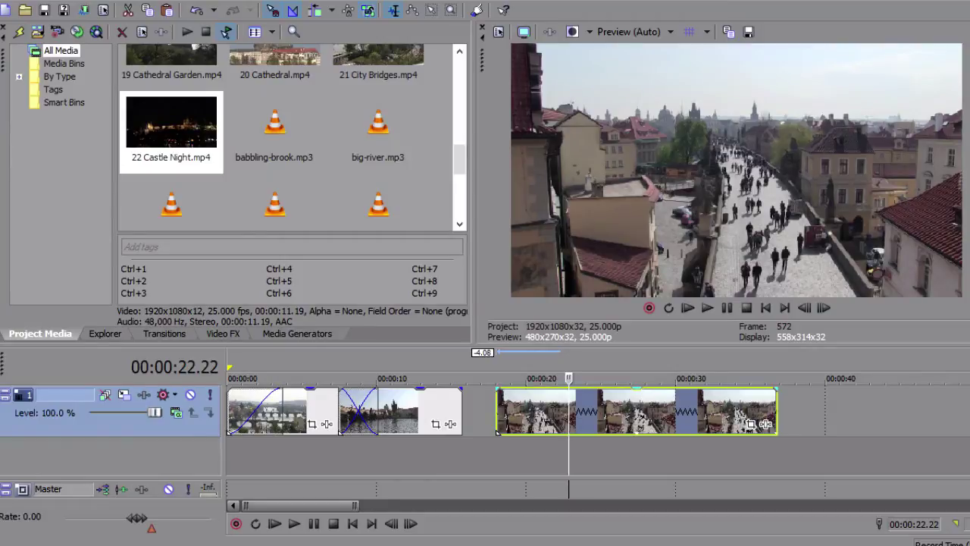
# Step: Time-stretch the third clip by extending its end about 8 seconds 11 frames, and play part of it
pyautogui.moveTo(776, 410); pyautogui.dragTo(902, 409)
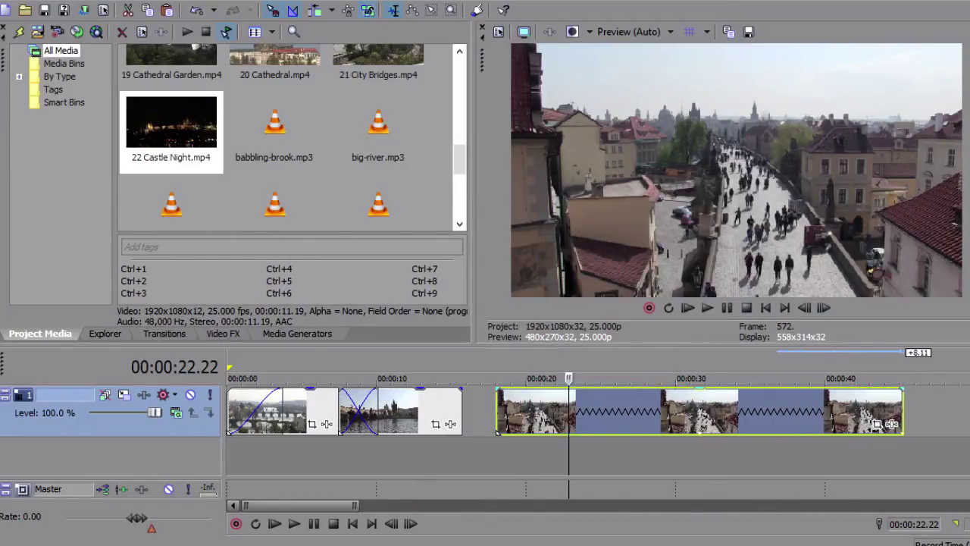
pyautogui.press('space')
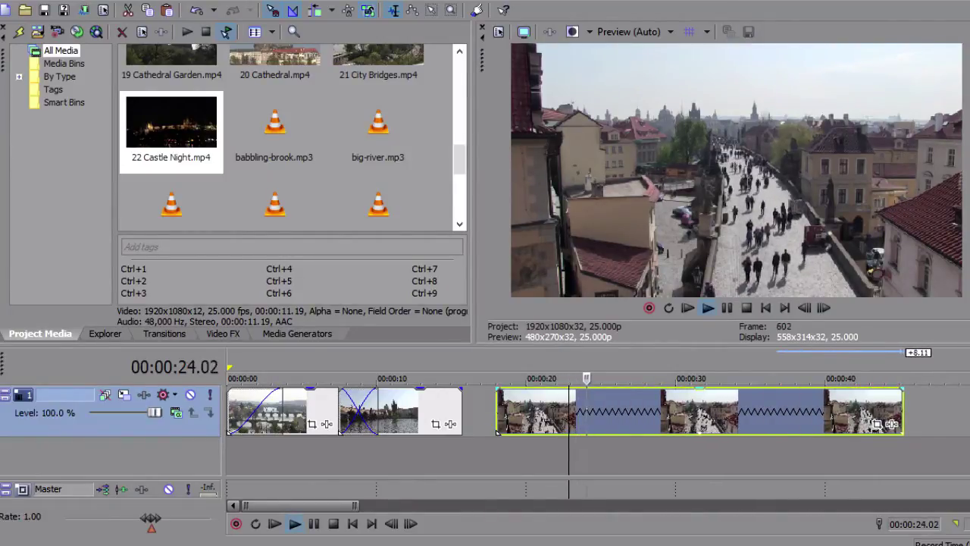
pyautogui.press('space')
# Step: Time-stretch the third clip from its start, compressing it about 6 seconds 19 frames and extending it back about 7 seconds, and preview it
pyautogui.moveTo(497, 428); pyautogui.dragTo(599, 428)
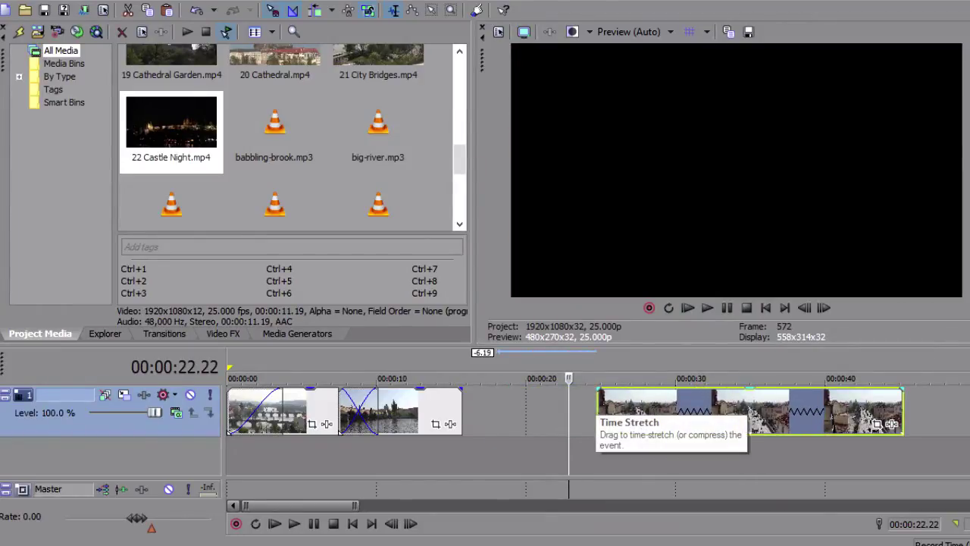
pyautogui.moveTo(599, 428); pyautogui.dragTo(490, 428)
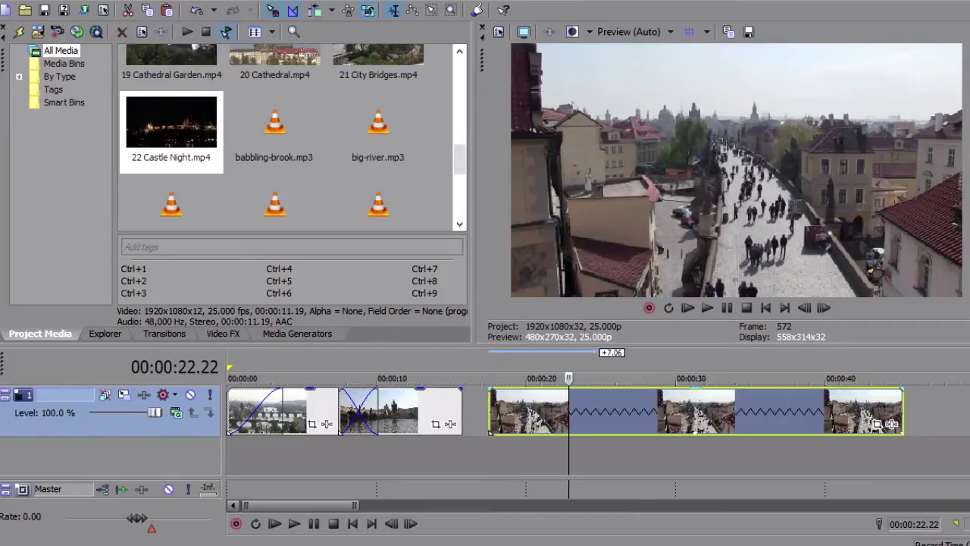
pyautogui.press('space')
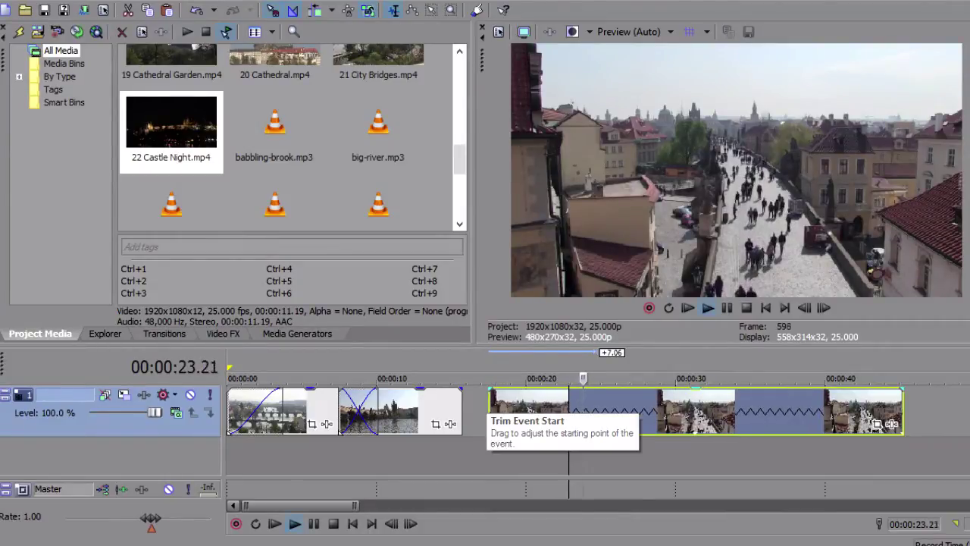
pyautogui.press('space')
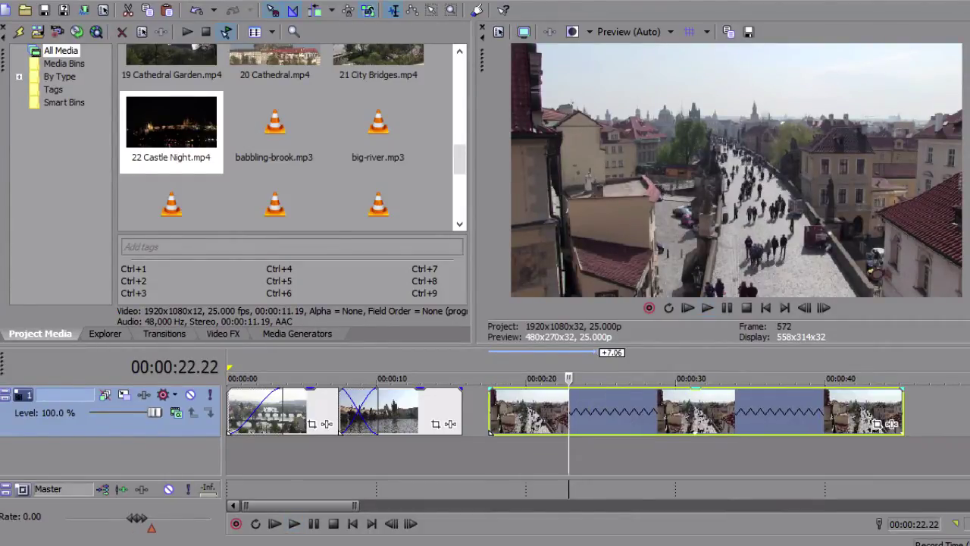
# Step: Time-stretch the third clip's end so that it finishes at about 43 seconds, and preview the speed
pyautogui.moveTo(891, 425); pyautogui.dragTo(859, 424)
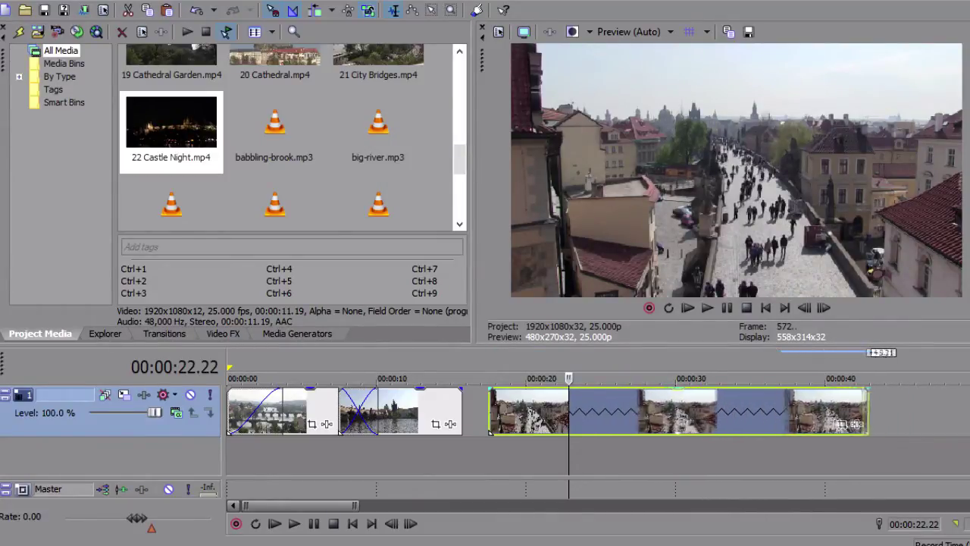
pyautogui.press('space')
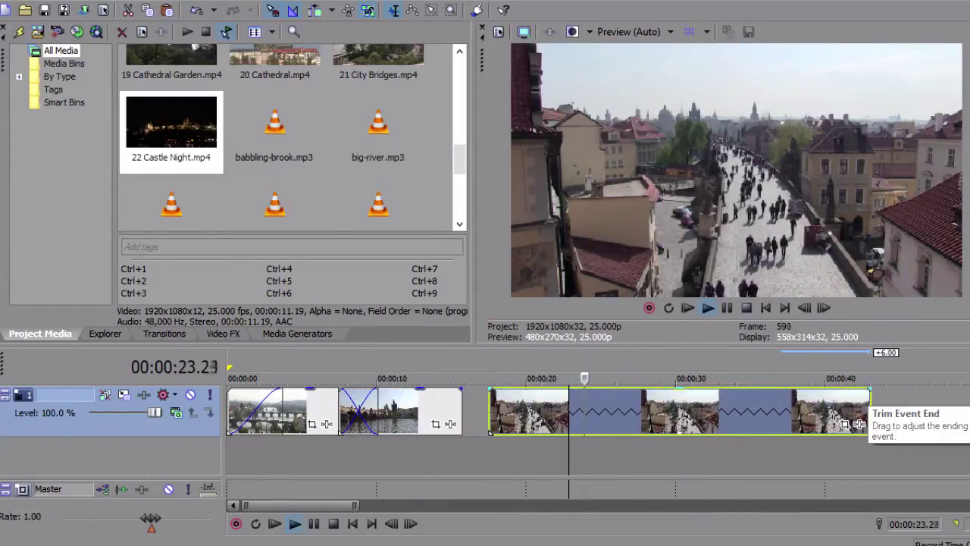
pyautogui.press('space')
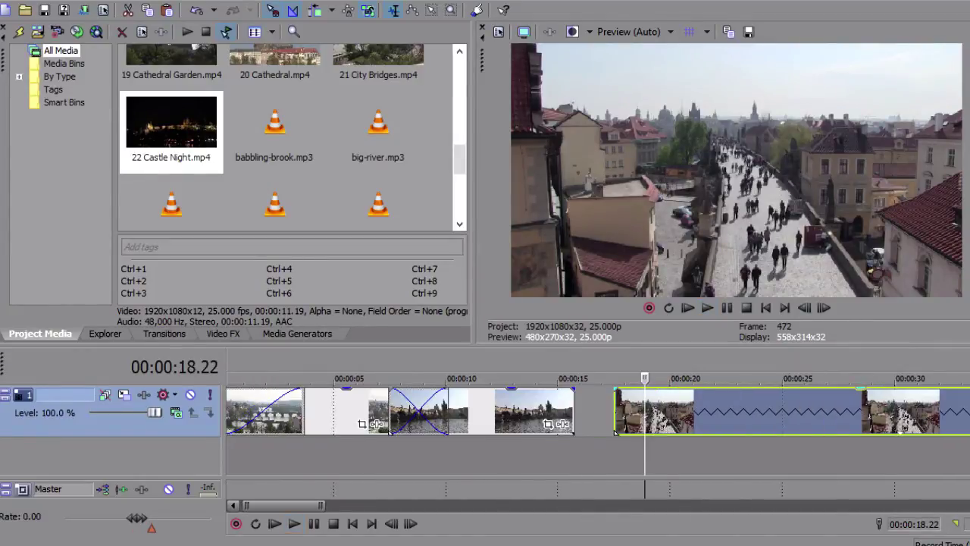
# Step: Shorten the second clip, overlap the third clip with it for a 2-second crossfade, and play the sequence from the start
pyautogui.moveTo(615, 432); pyautogui.dragTo(523, 432)
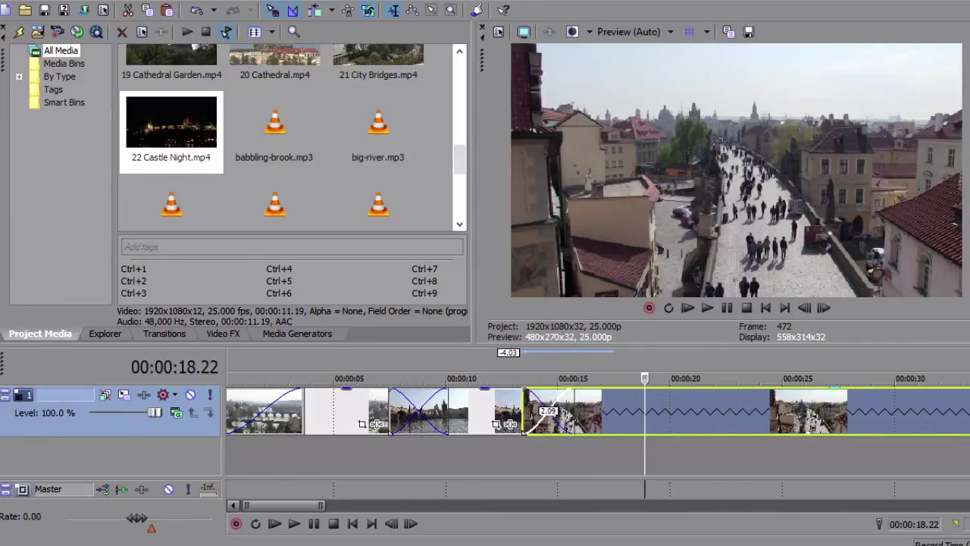
pyautogui.moveTo(574, 415); pyautogui.dragTo(490, 430)
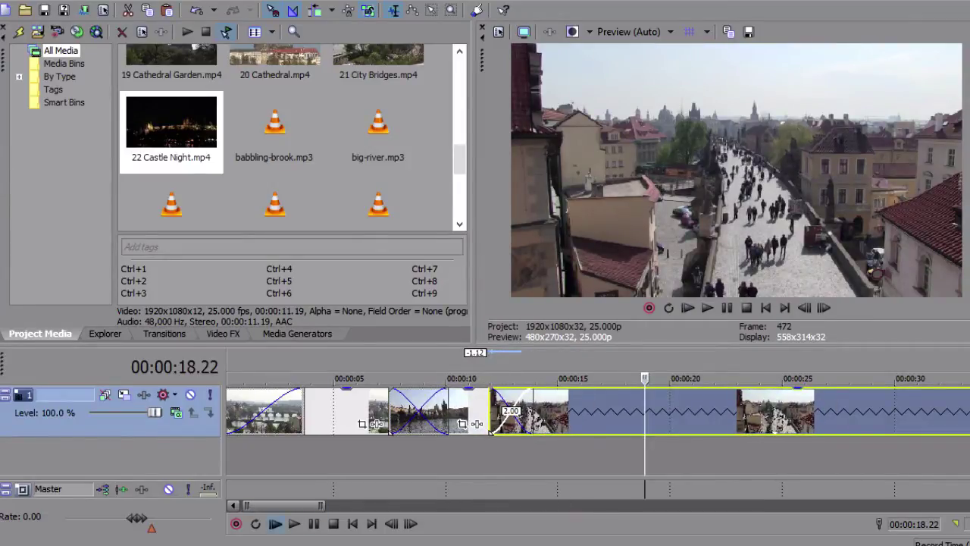
pyautogui.click(275, 523)
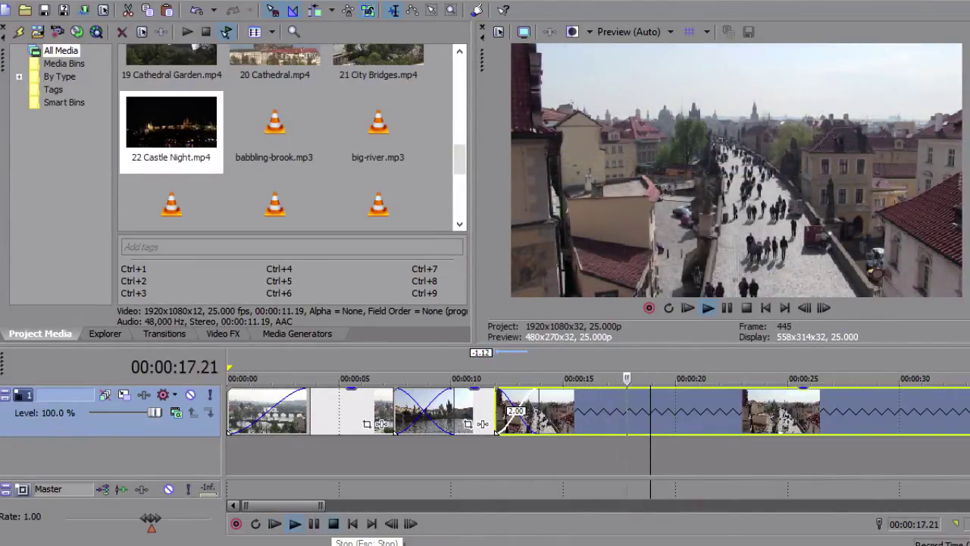
pyautogui.click(332, 523)
# Step: Shorten the third clip, then move the fourth clip earlier and overlap it with the third as a crossfade
pyautogui.press('Down')
pyautogui.press('Down')
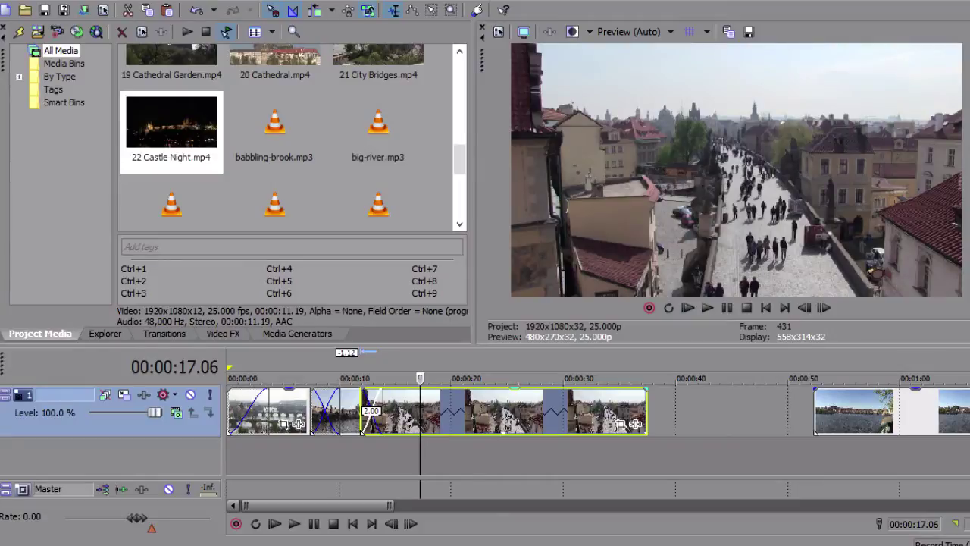
pyautogui.moveTo(647, 410); pyautogui.dragTo(456, 409)
pyautogui.moveTo(857, 409); pyautogui.dragTo(544, 409)
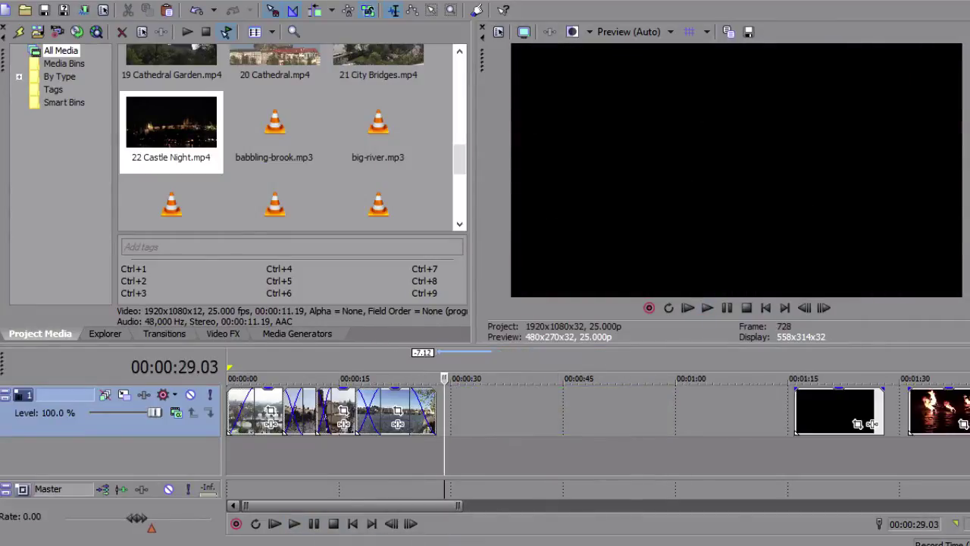
# Step: Move the town square clip earlier to start at about 35 seconds and preview its content
pyautogui.moveTo(839, 410); pyautogui.dragTo(532, 410)
pyautogui.click(519, 410)
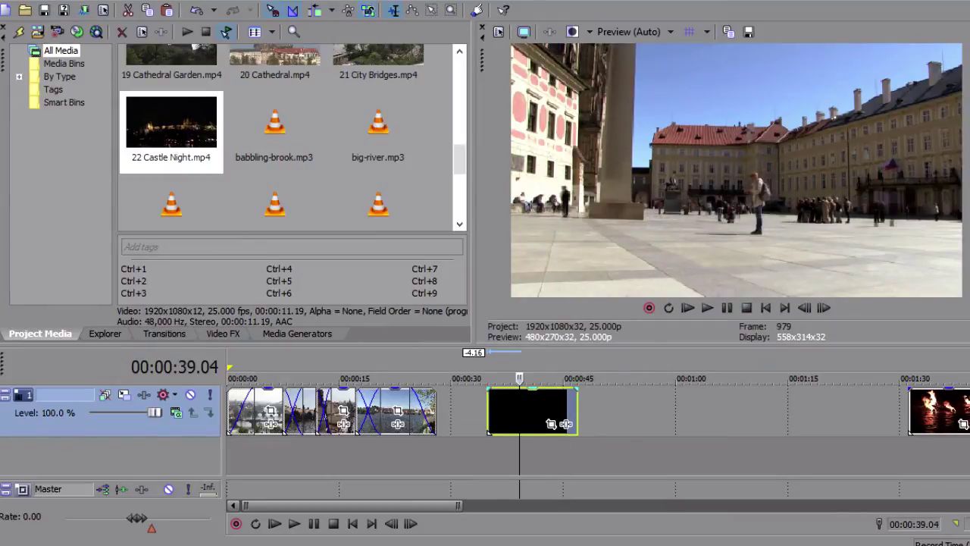
pyautogui.click(503, 410)
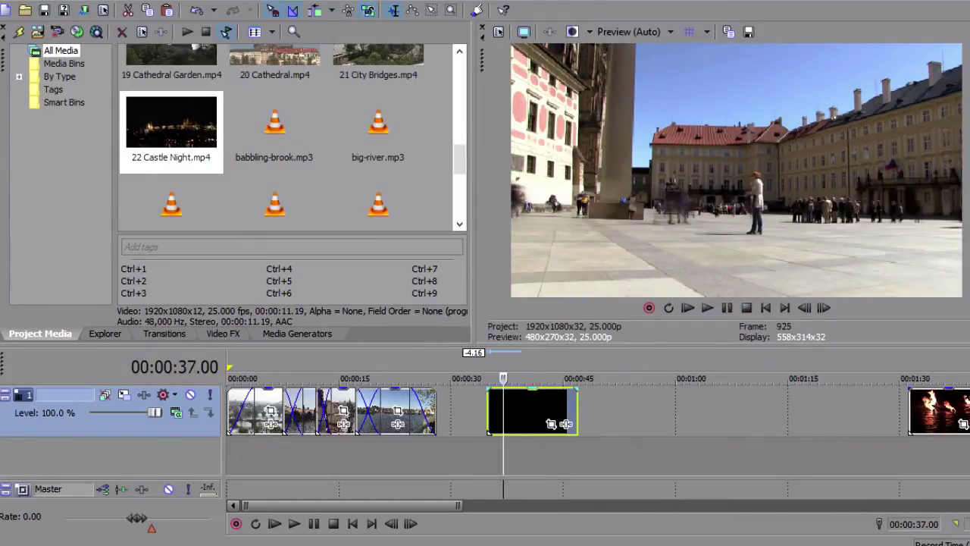
pyautogui.click(494, 410)
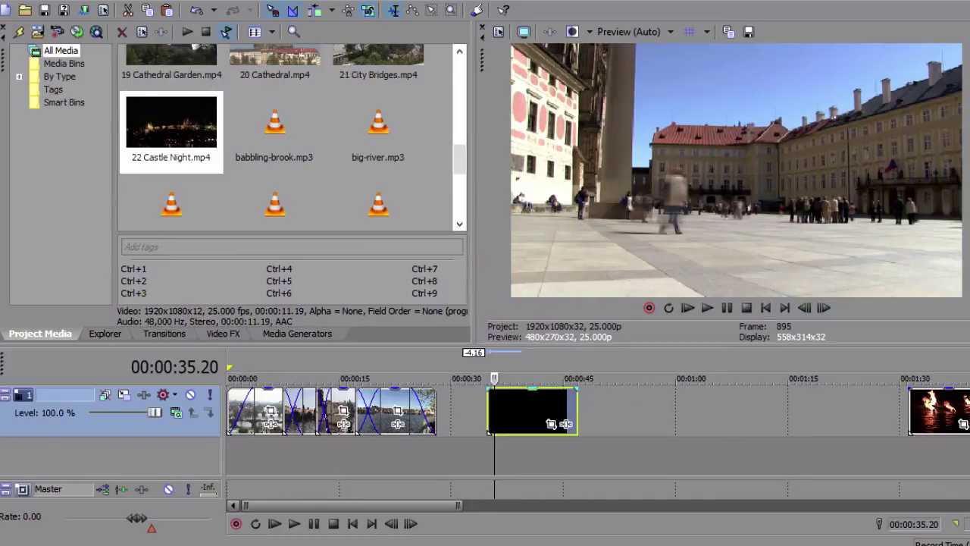
pyautogui.press('Left')
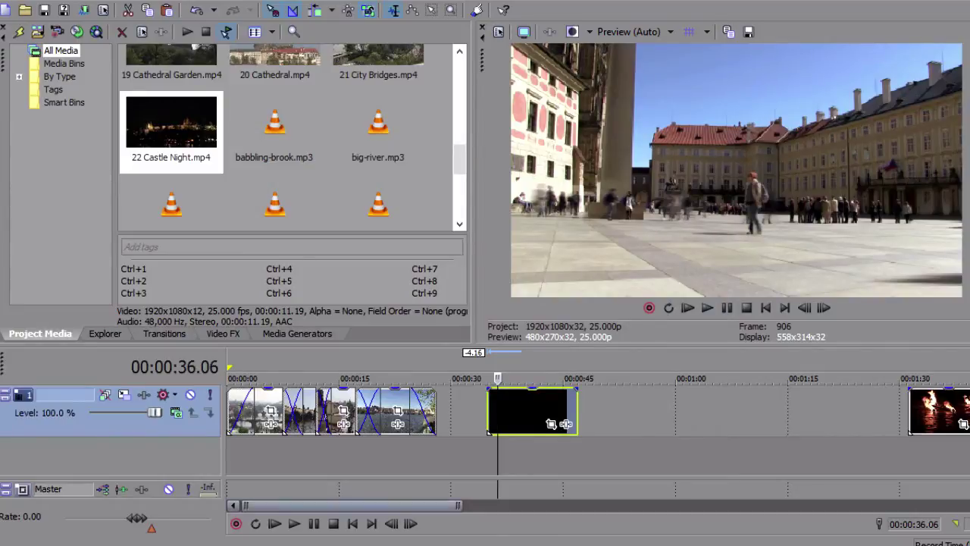
pyautogui.click(294, 523)
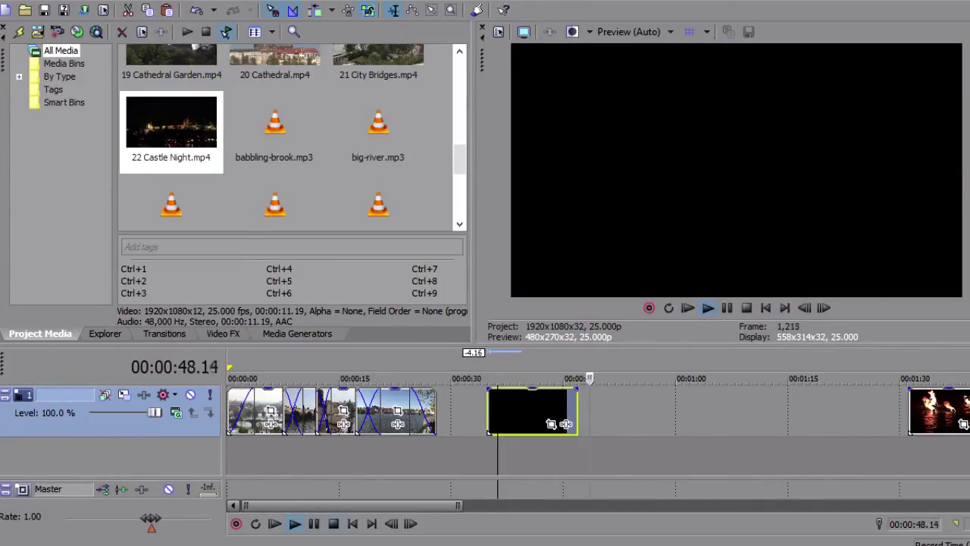
pyautogui.press('space')
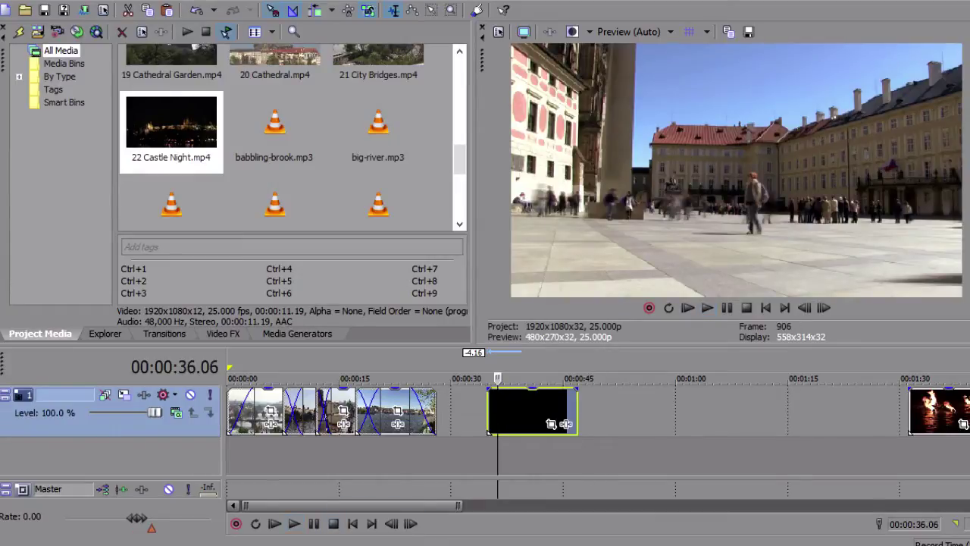
# Step: Move the town square clip to start at about 29 seconds, just after the river clip, and play the change between them
pyautogui.moveTo(532, 409); pyautogui.dragTo(481, 409)
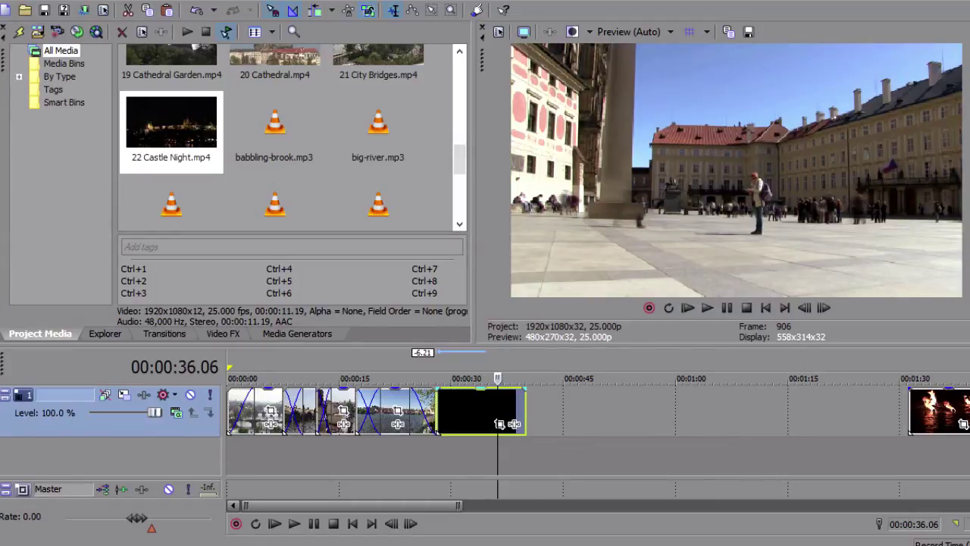
pyautogui.moveTo(481, 409); pyautogui.dragTo(487, 409)
pyautogui.click(416, 379)
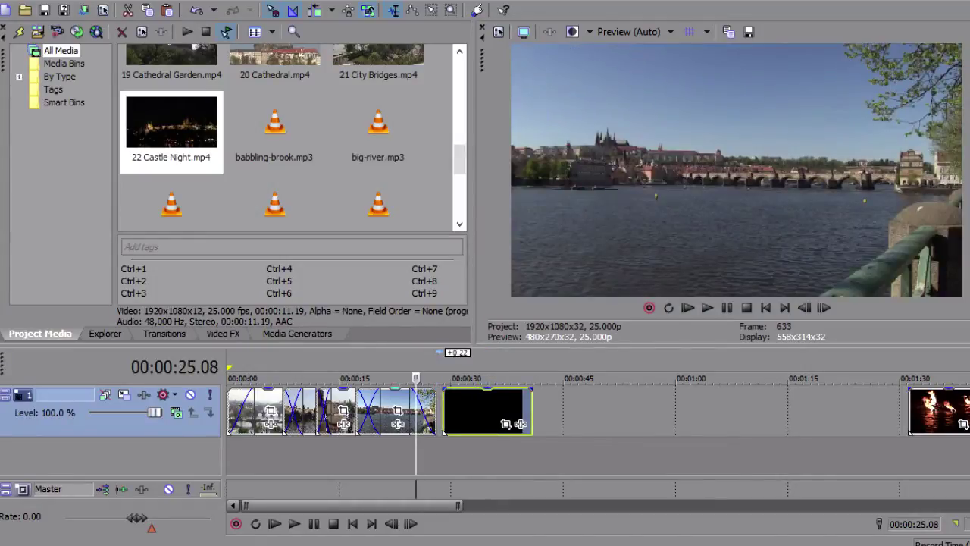
pyautogui.press('space')
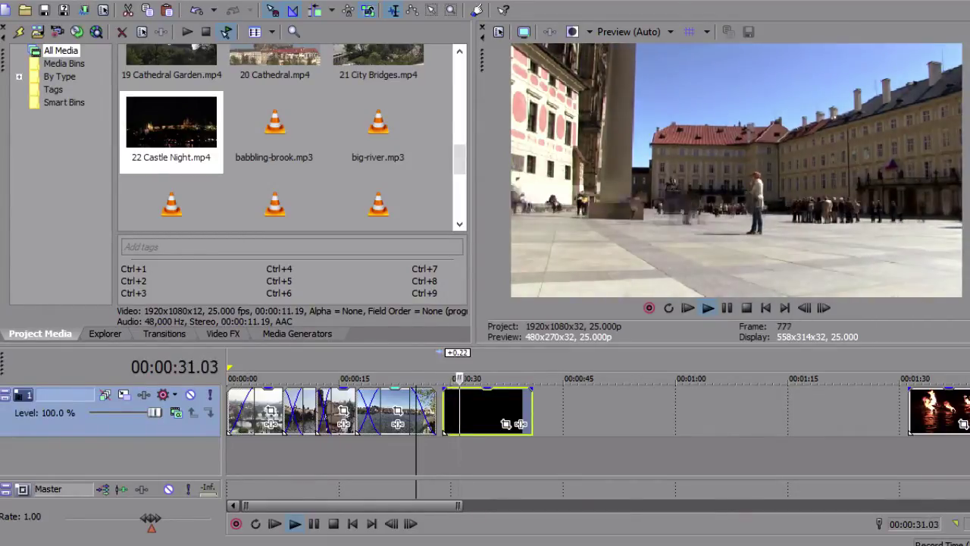
pyautogui.press('space')
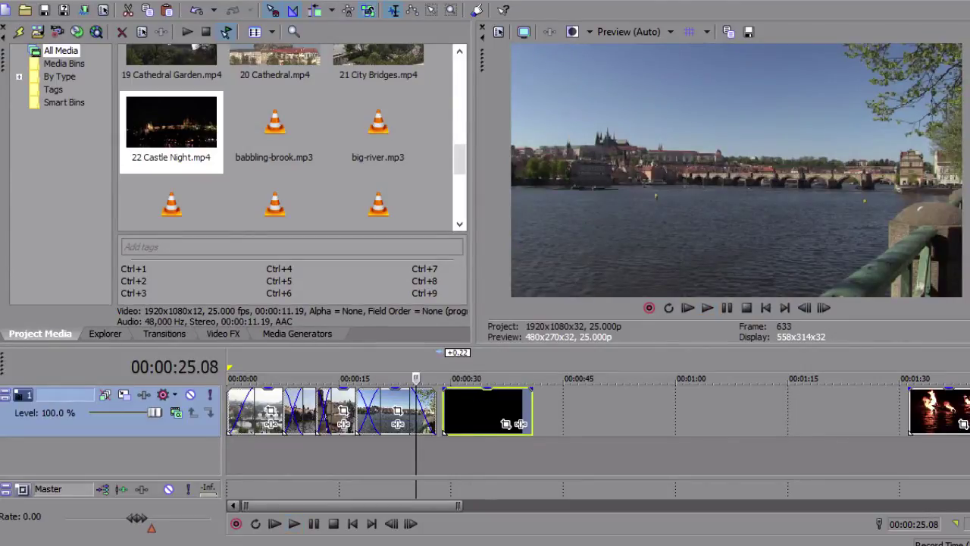
# Step: Add a fade-out to the town square clip's end, then move the burning-torches clip 35 seconds 1 frame earlier and preview it
pyautogui.moveTo(532, 390); pyautogui.dragTo(505, 390)
pyautogui.moveTo(940, 409); pyautogui.dragTo(678, 409)
pyautogui.click(665, 409)
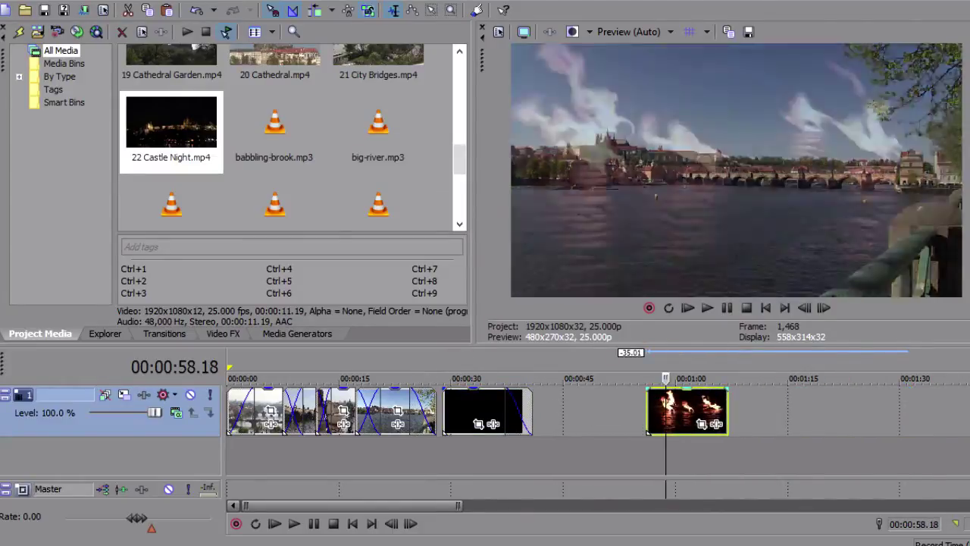
pyautogui.press('space')
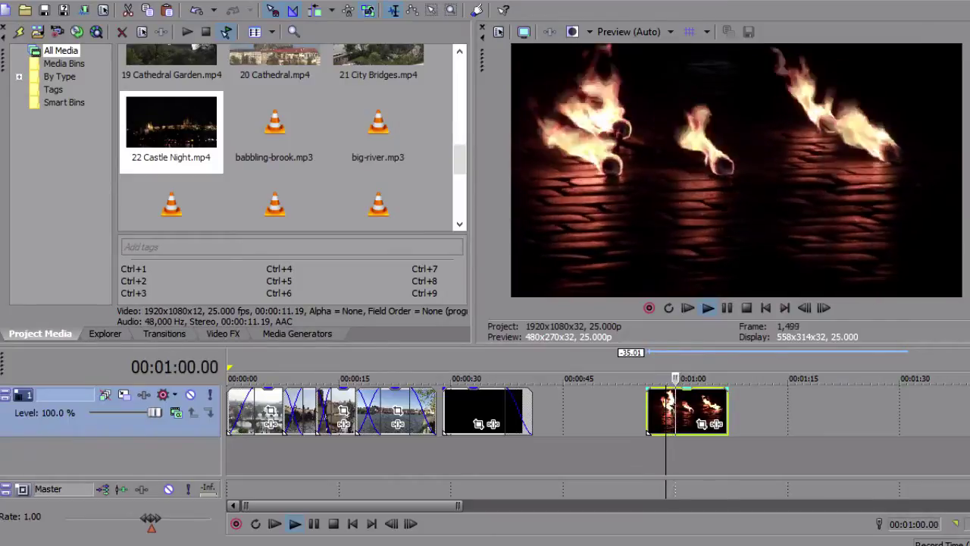
pyautogui.press('space')
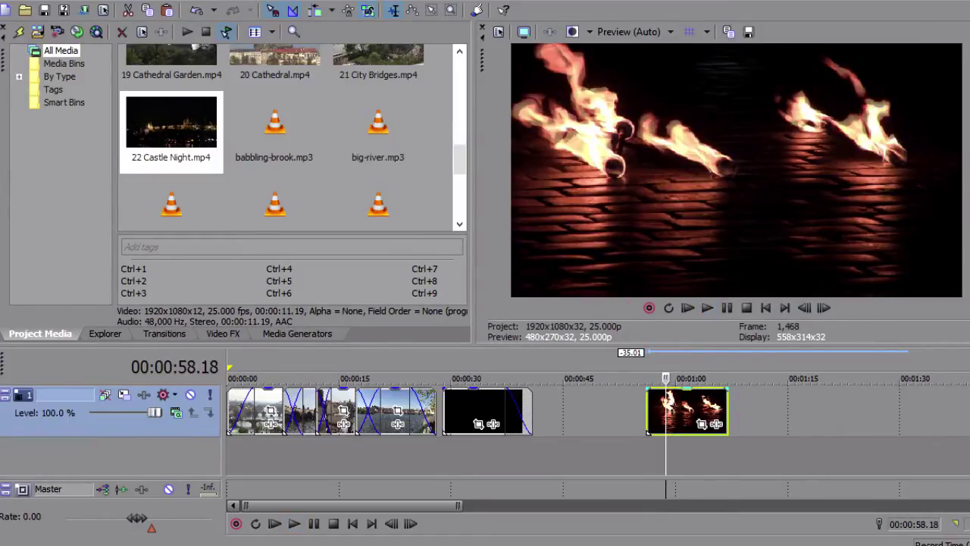
# Step: Place the burning-torches clip directly after the town square clip, starting at 00:00:40.23
pyautogui.moveTo(686, 409); pyautogui.dragTo(573, 409)
pyautogui.click(534, 409)
pyautogui.scroll(4, 533, 409)
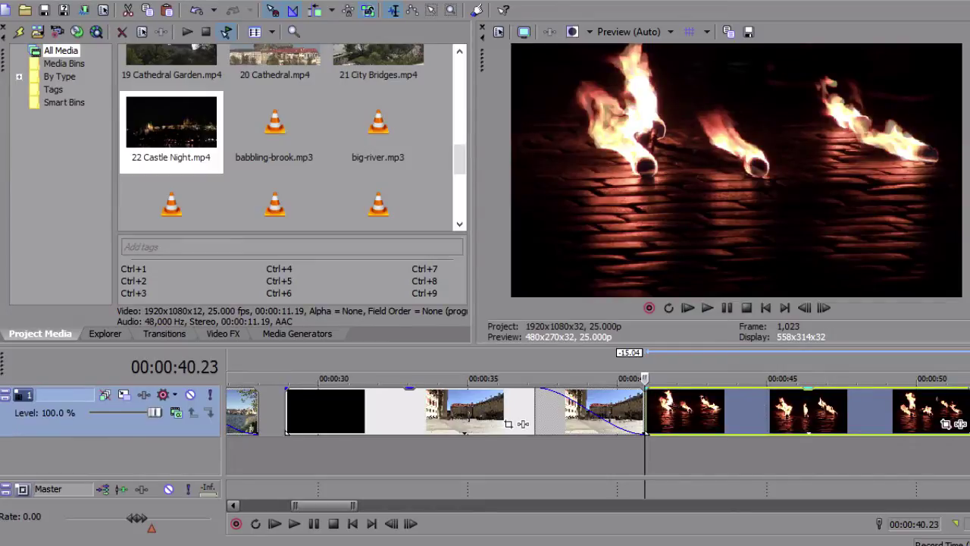
pyautogui.scroll(-3, 534, 410)
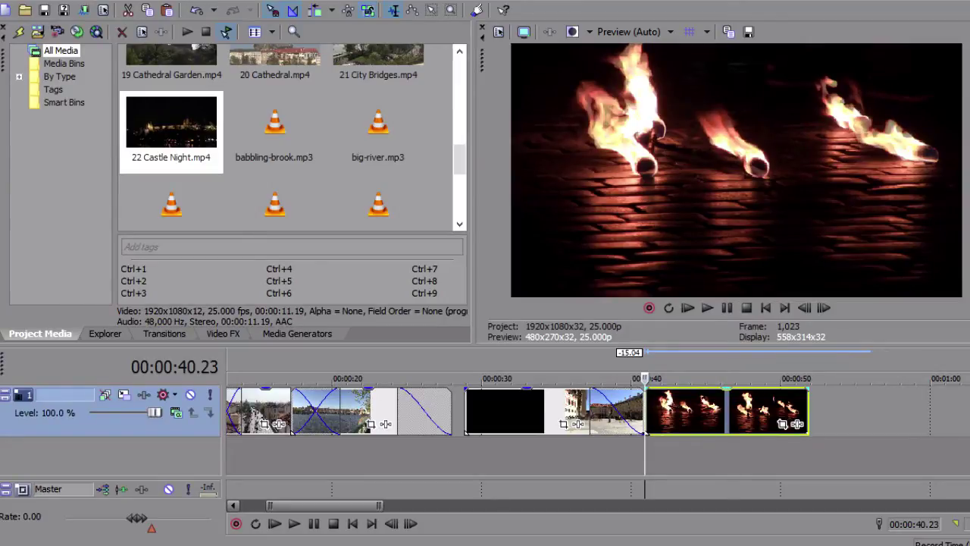
# Step: Shorten the burning-torches clip, overlap the fire dancer clip with it for a 10-frame crossfade, and play the result
pyautogui.click(688, 410)
pyautogui.scroll(-1, 688, 411)
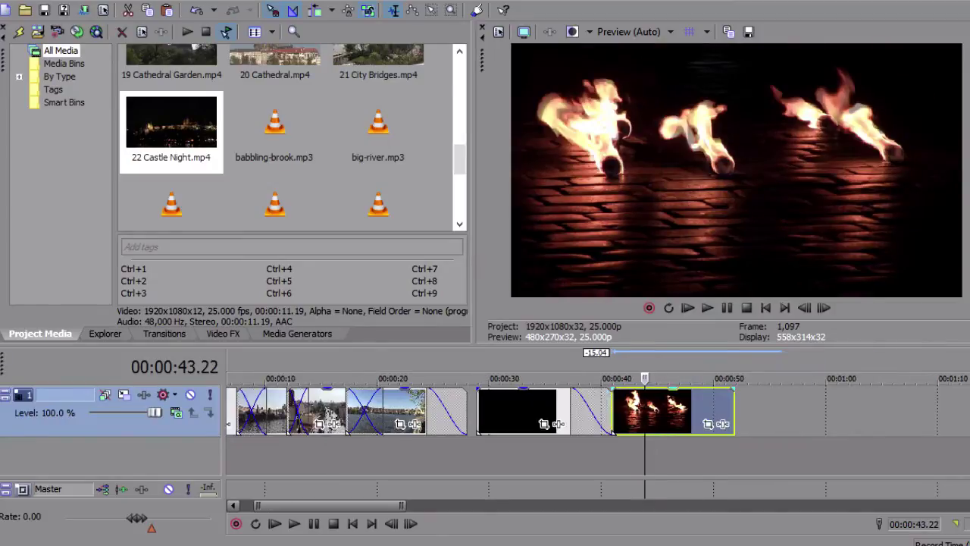
pyautogui.scroll(-1, 485, 411)
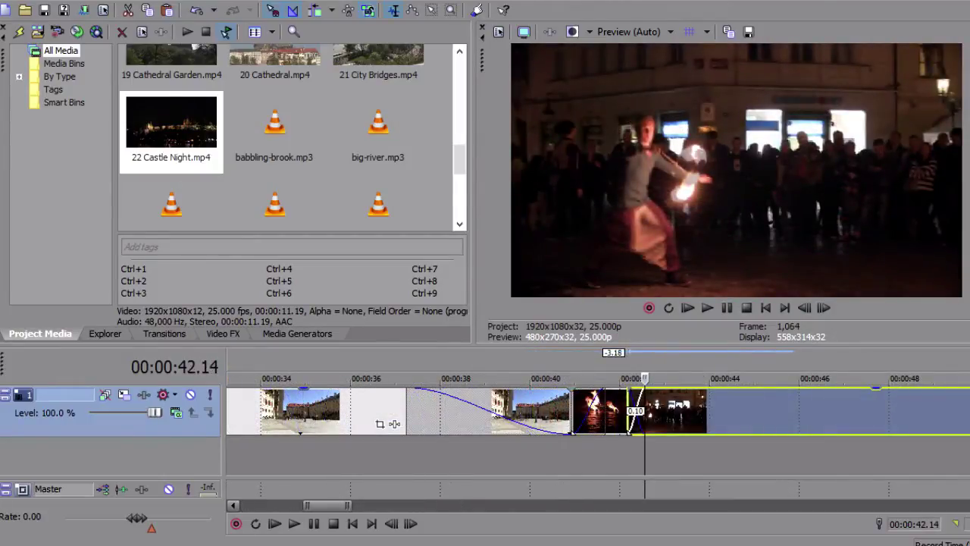
pyautogui.press('space')
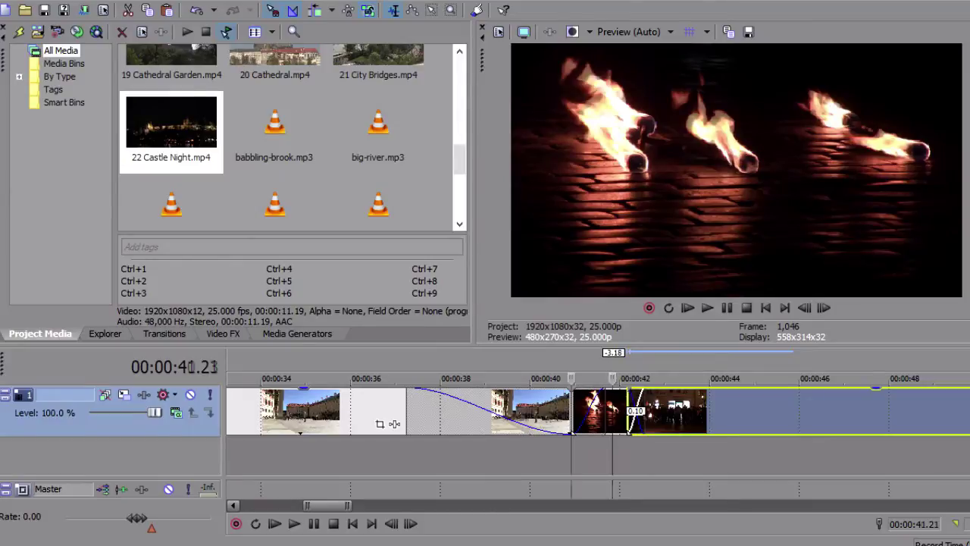
pyautogui.hotkey('ctrl', 'Left')
pyautogui.press('space')
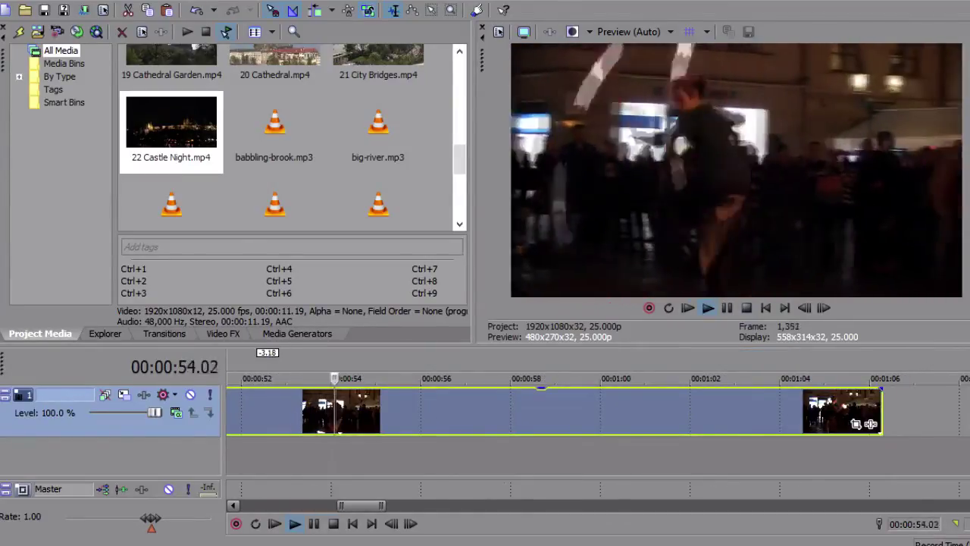
# Step: Trim the fire dancer clip so that it ends at about 44 seconds
pyautogui.press('space')
pyautogui.scroll(-1, 773, 410)
pyautogui.click(774, 411)
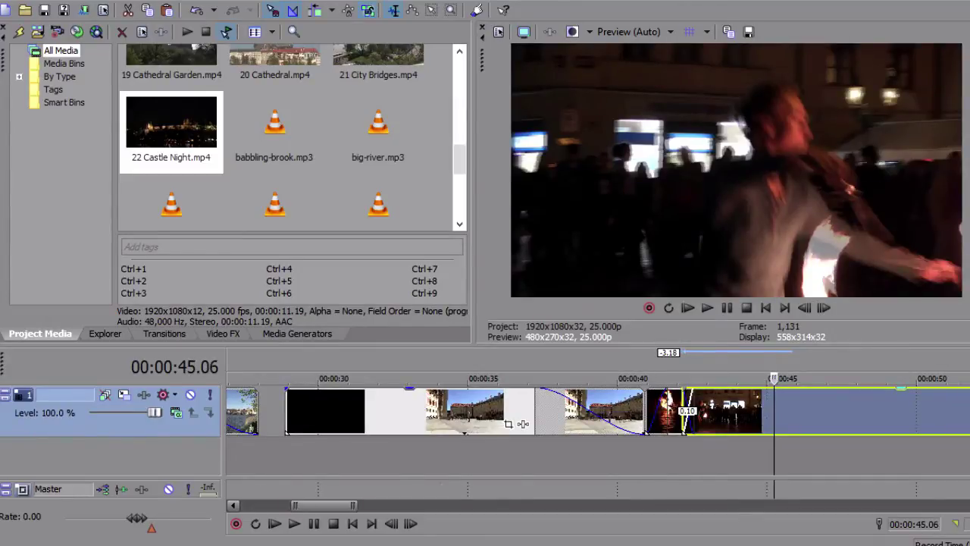
pyautogui.scroll(-2, 532, 411)
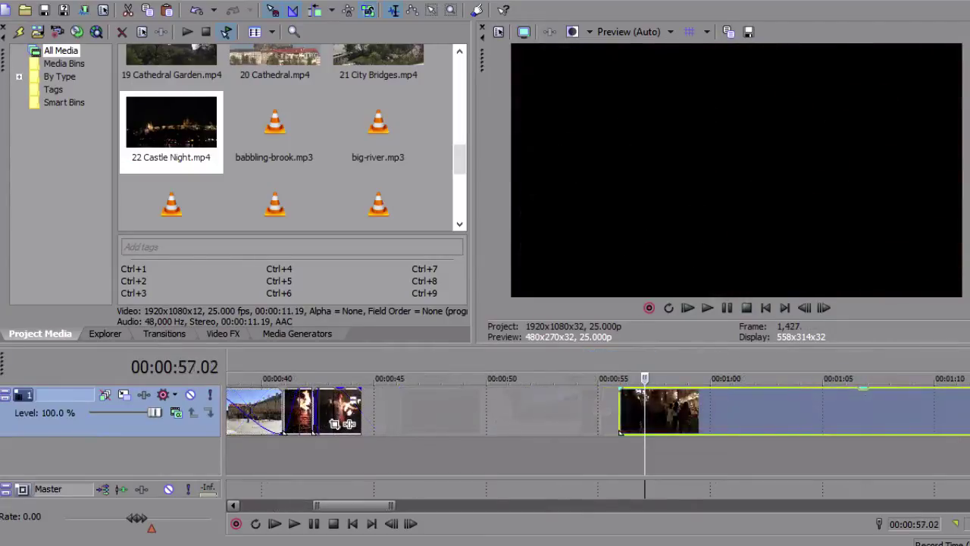
# Step: Play the night street walk clip to review its length and pace
pyautogui.press('space')
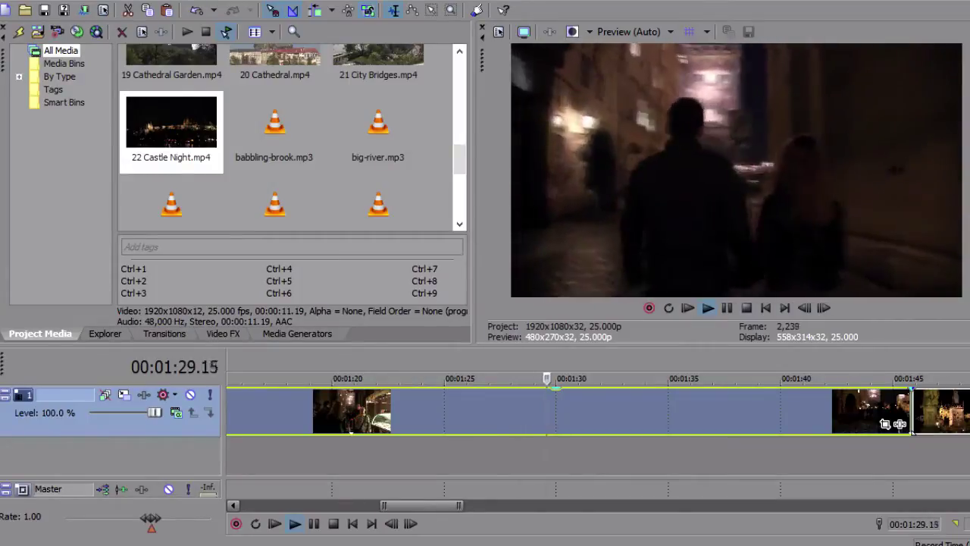
pyautogui.scroll(-5, 644, 411)
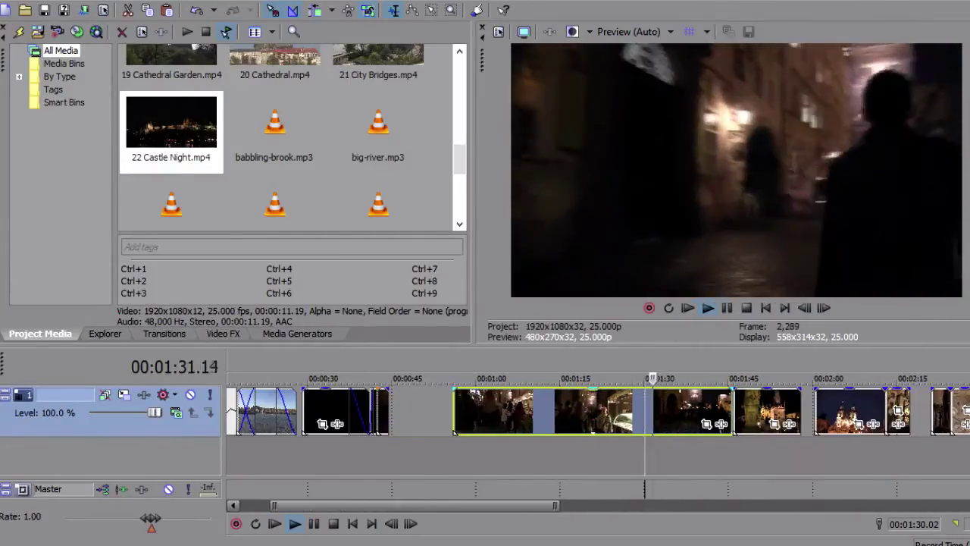
pyautogui.click(569, 455)
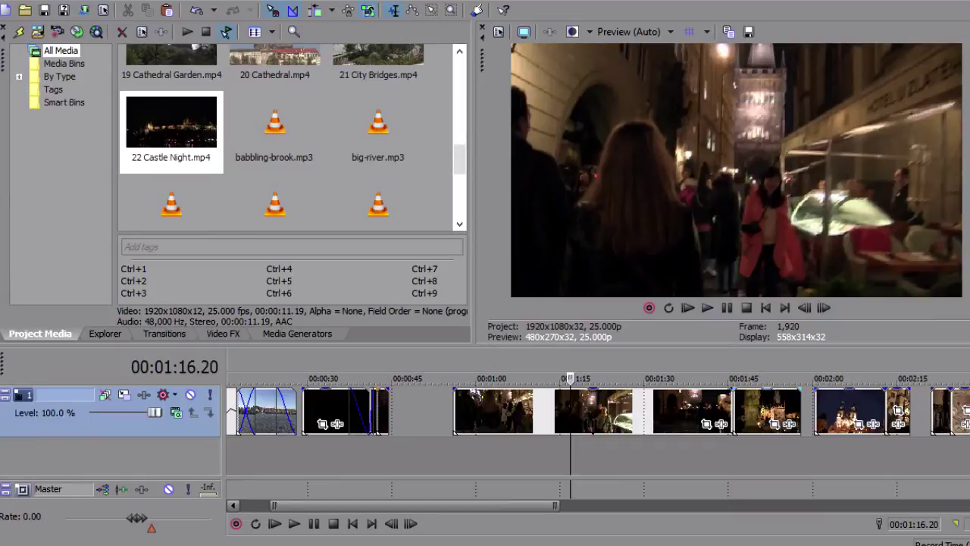
# Step: Move the night street clip 2 seconds 11 frames earlier, time-compress its end by 32 seconds 15 frames, and preview the speed
pyautogui.moveTo(594, 413); pyautogui.dragTo(580, 413)
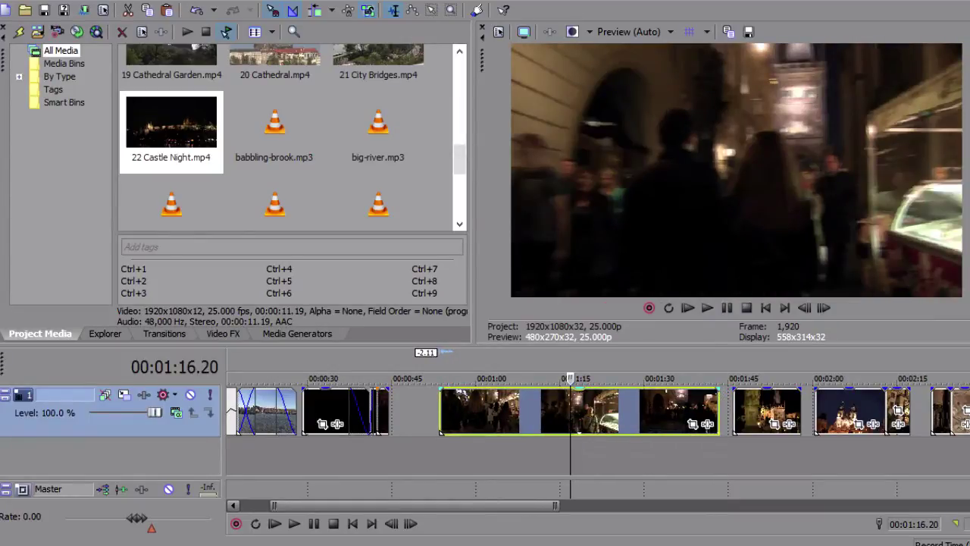
pyautogui.moveTo(718, 413); pyautogui.dragTo(536, 413)
pyautogui.click(440, 413)
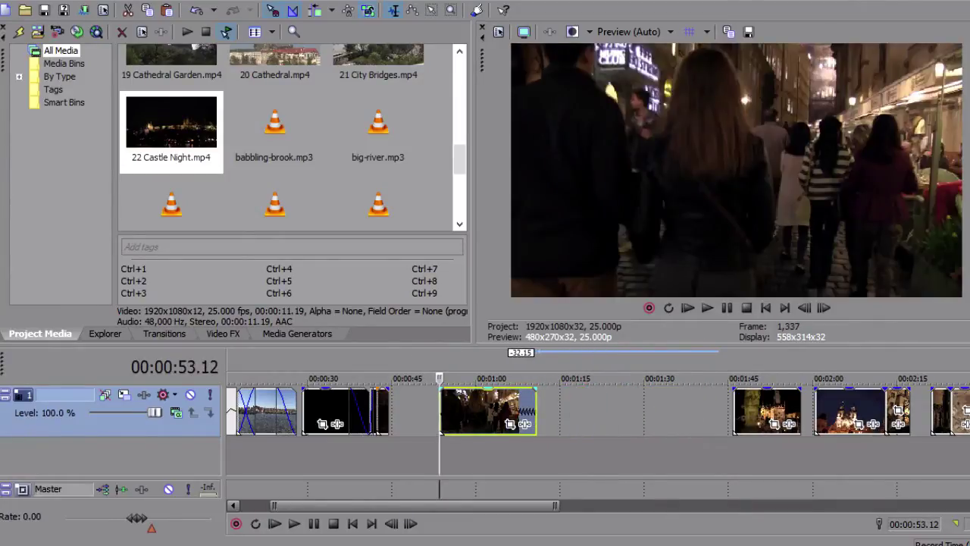
pyautogui.press('space')
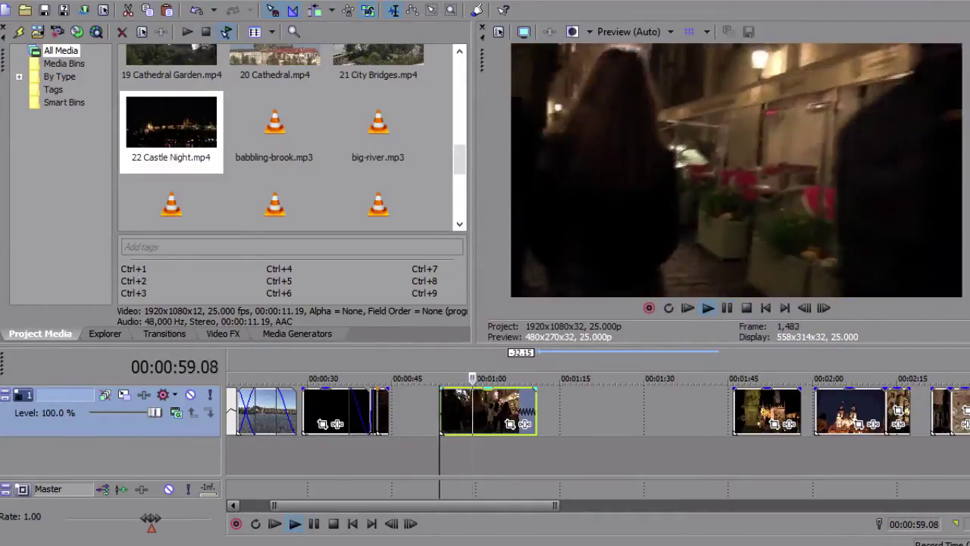
pyautogui.press('space')
# Step: Time-compress the night street clip's end by another 4 seconds 21 frames and preview it
pyautogui.moveTo(537, 409); pyautogui.dragTo(509, 409)
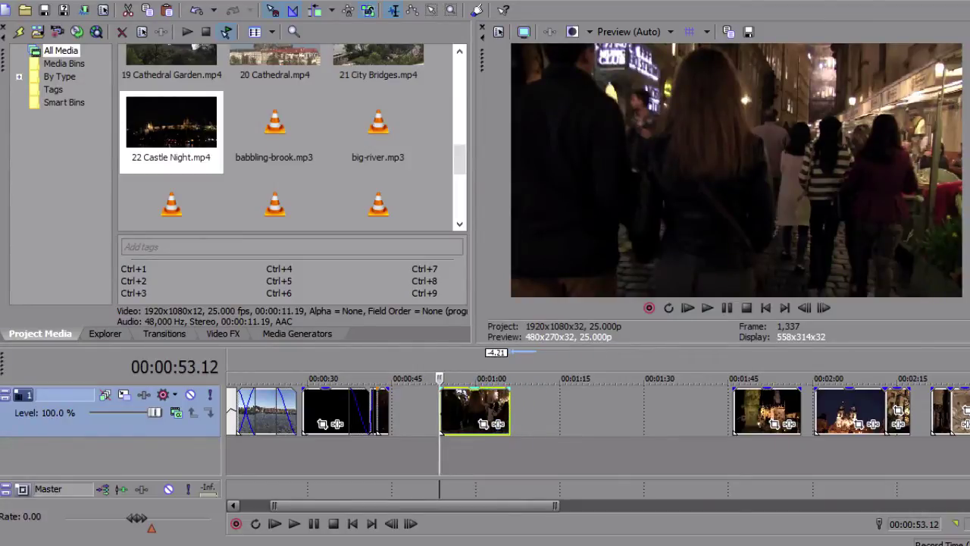
pyautogui.press('space')
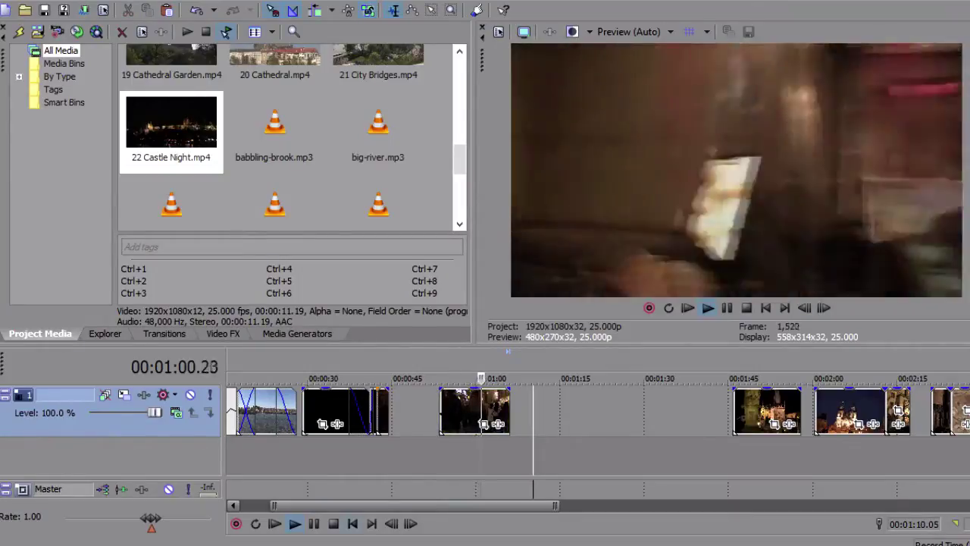
pyautogui.click(333, 523)
# Step: Move the night street clip back to the fire dancer clip's end and overlap them for a 13-frame crossfade
pyautogui.click(389, 455)
pyautogui.scroll(3, 389, 455)
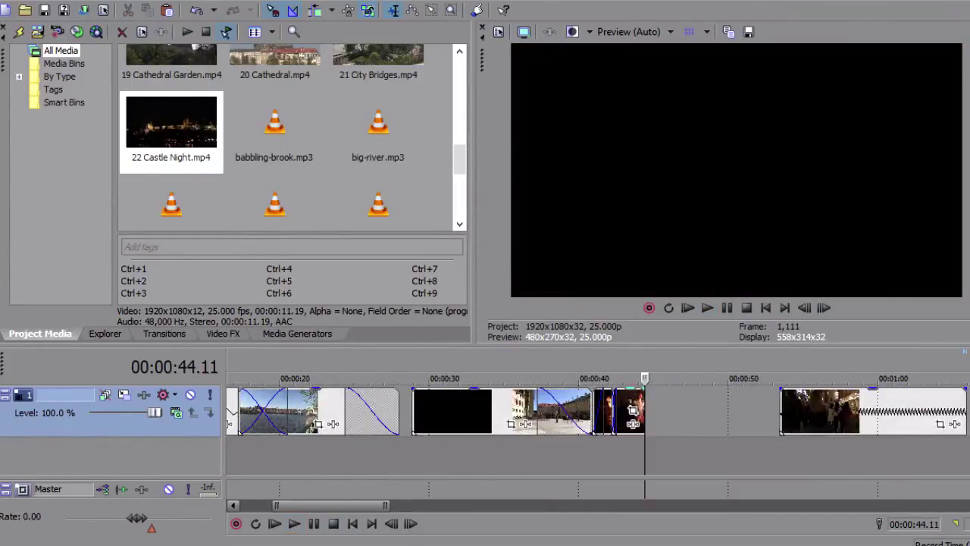
pyautogui.scroll(1, 597, 425)
pyautogui.moveTo(940, 413); pyautogui.dragTo(707, 413)
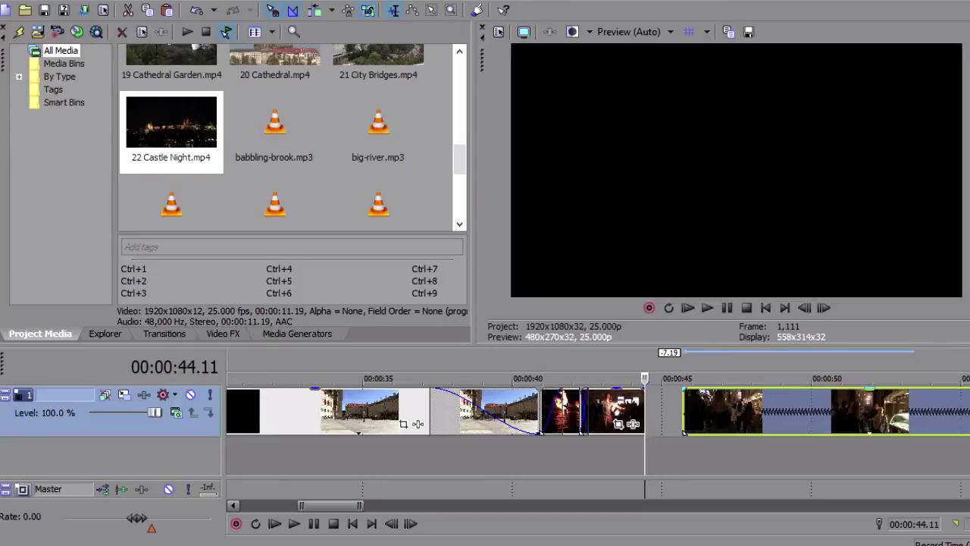
pyautogui.moveTo(706, 413); pyautogui.dragTo(657, 413)
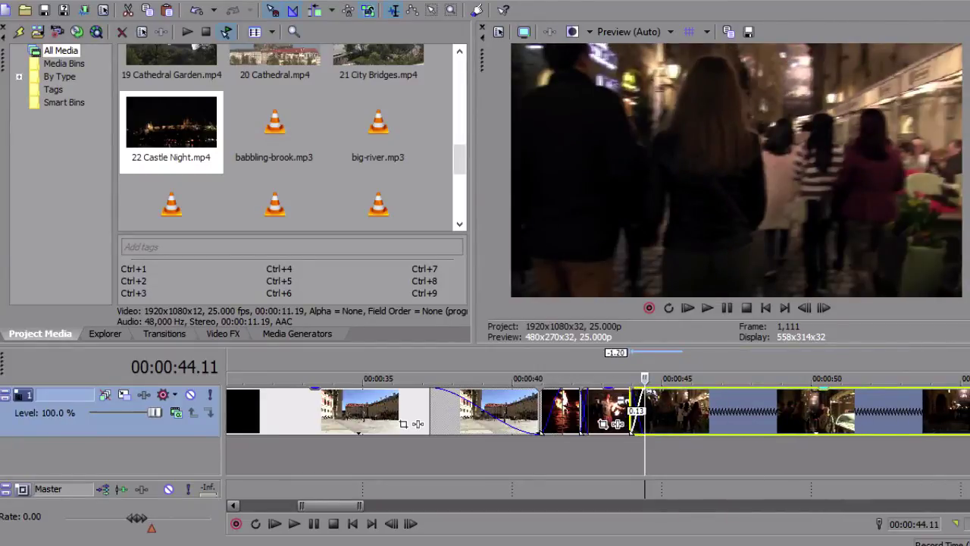
# Step: Play the sequence from the burning-torches clip's start to check the crossfades through to the night street clip
pyautogui.press('space')
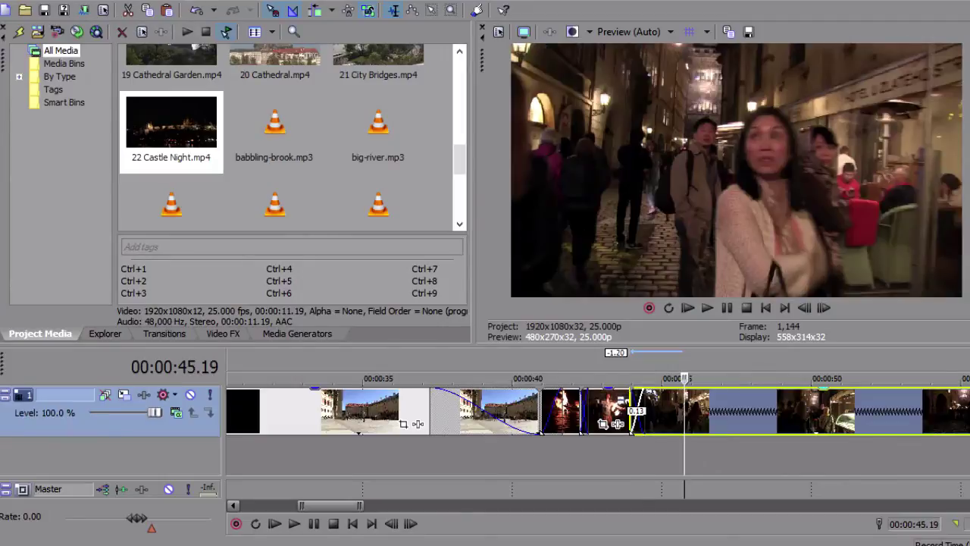
pyautogui.press('space')
pyautogui.press('space')
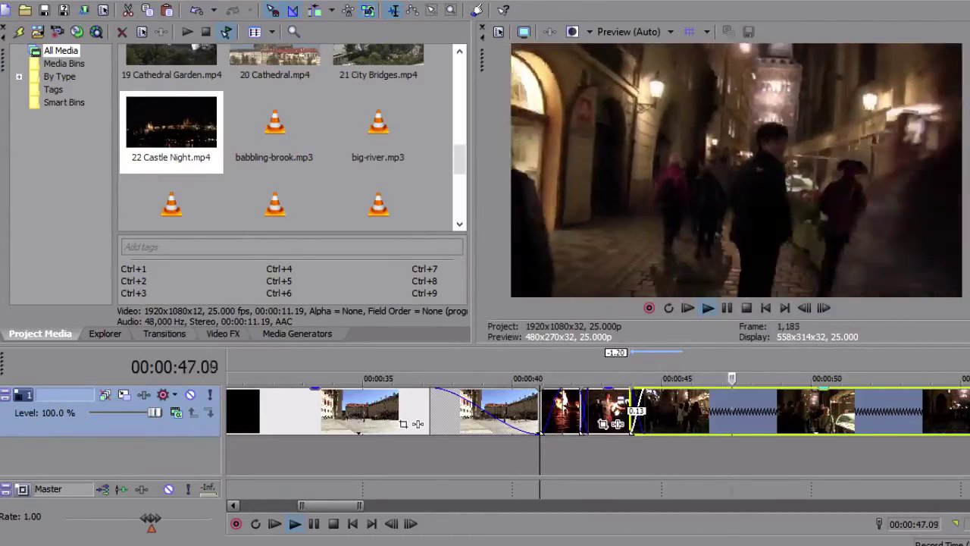
pyautogui.press('space')
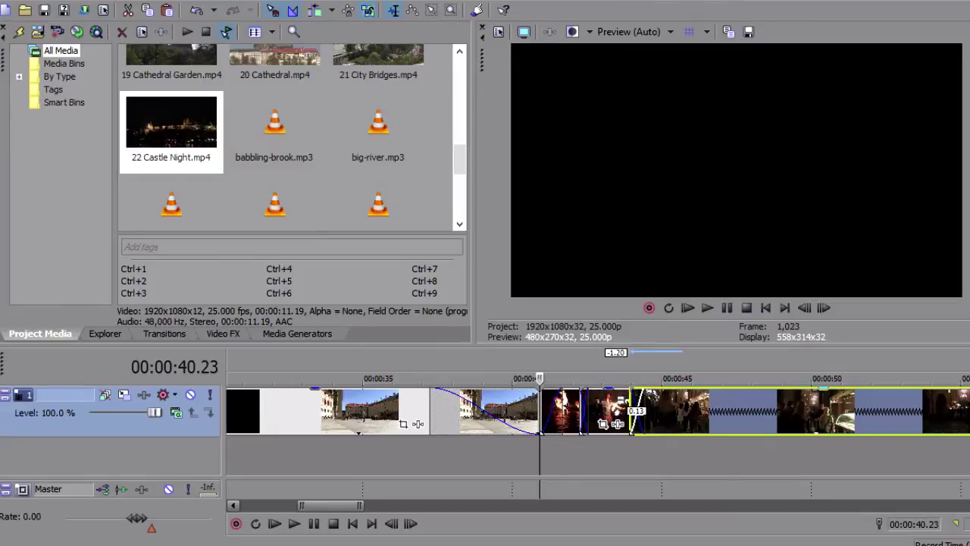
# Step: Shorten the night street clip, shift it 3 seconds 7 frames earlier for an 11-frame crossfade with the fire dancer clip, and preview it
pyautogui.moveTo(635, 409)
pyautogui.mouseDown()
pyautogui.moveTo(731, 409)
pyautogui.moveTo(633, 409)
pyautogui.mouseUp()
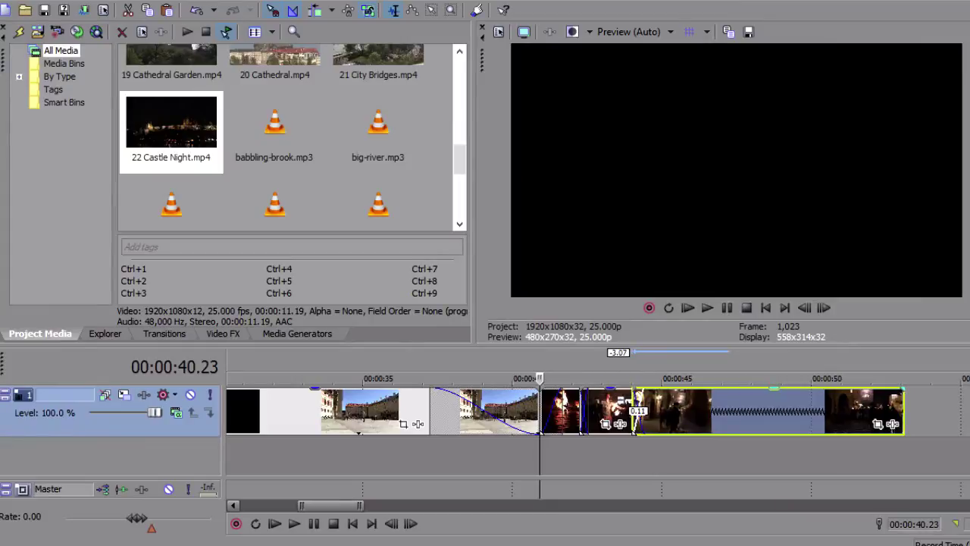
pyautogui.click(611, 378)
pyautogui.press('space')
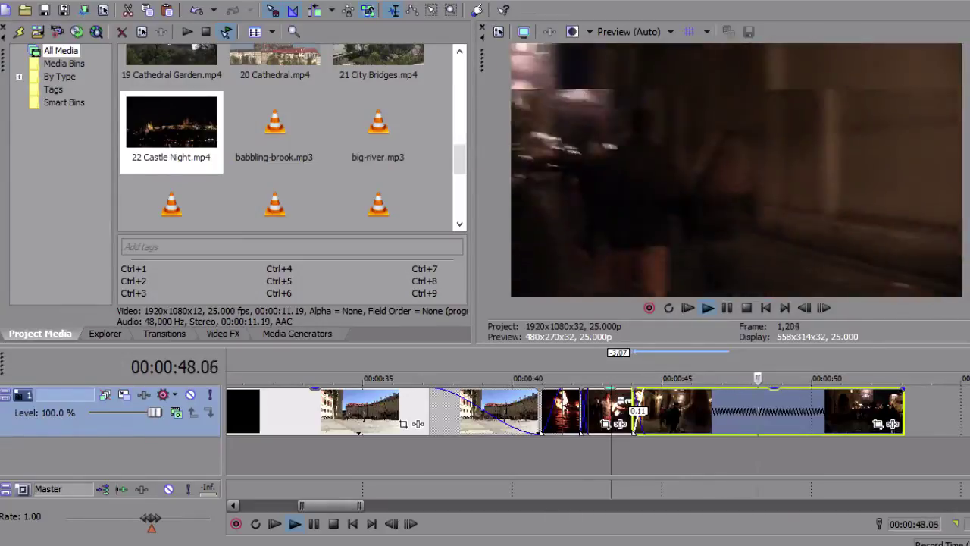
pyautogui.press('space')
# Step: Shorten the night street clip further, move it 2 seconds 11 frames earlier for a 14-frame crossfade, and play it through
pyautogui.moveTo(634, 413)
pyautogui.mouseDown()
pyautogui.moveTo(763, 413)
pyautogui.moveTo(630, 413)
pyautogui.mouseUp()
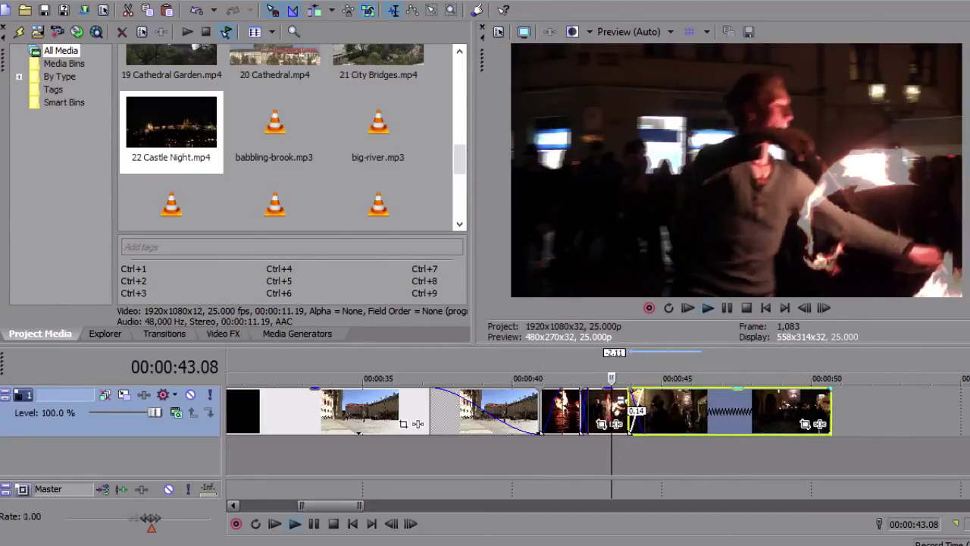
pyautogui.press('space')
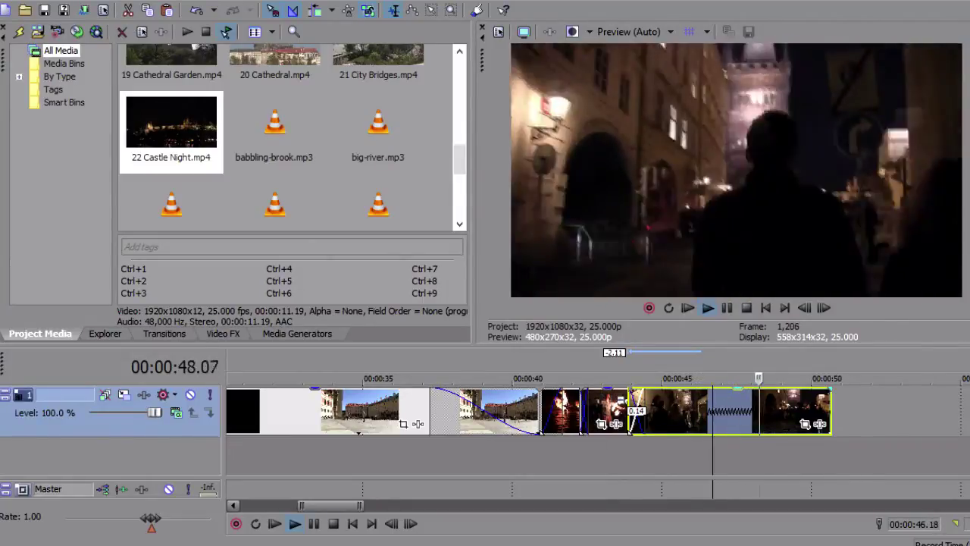
pyautogui.press('space')
# Step: Cut 3 seconds 24 frames off the night street clip's end so that it finishes at 00:00:46.18
pyautogui.press('s')
pyautogui.press('Delete')
pyautogui.moveTo(718, 413); pyautogui.dragTo(713, 413)
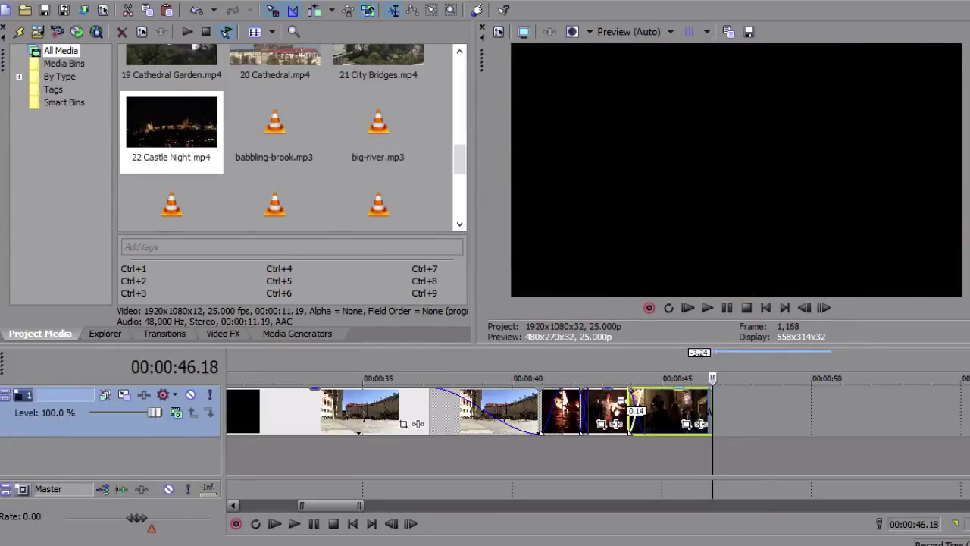
# Step: With auto ripple on, move the remaining clips earlier so the night bridge tower clip starts at about 57 seconds
pyautogui.click(744, 413)
pyautogui.scroll(-6, 745, 413)
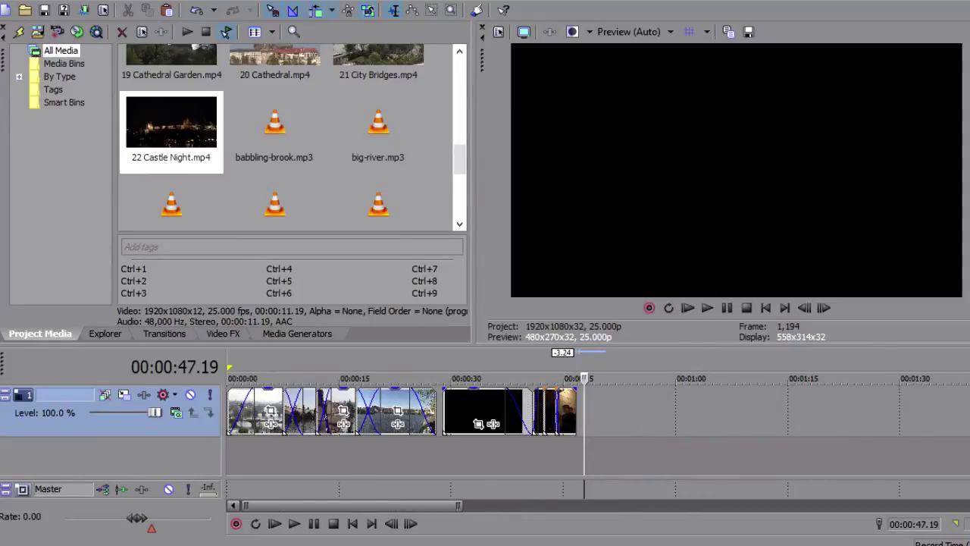
pyautogui.moveTo(969, 413); pyautogui.dragTo(690, 413)
pyautogui.click(690, 413)
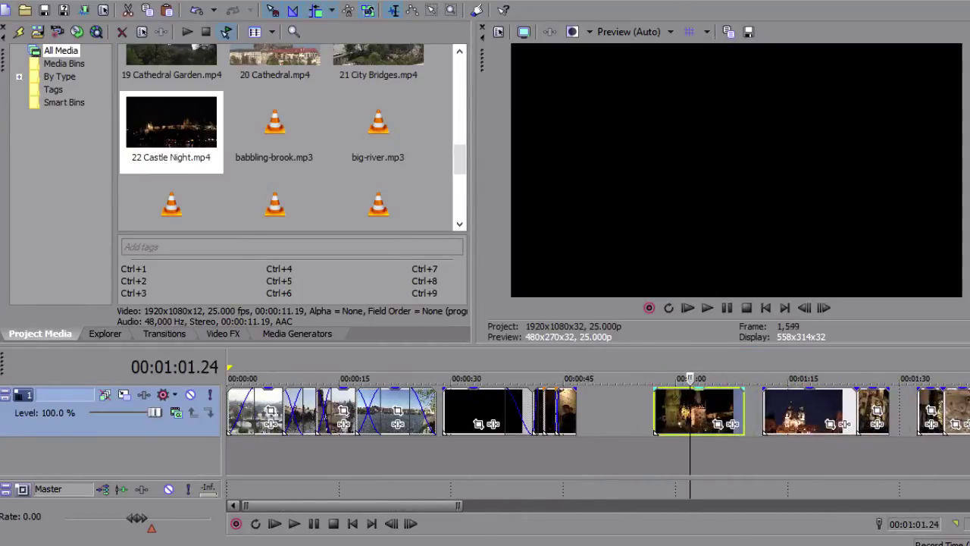
# Step: Examine frames of the upcoming night tower, Old Town square, astronomical clock and stone fountain clips
pyautogui.click(800, 413)
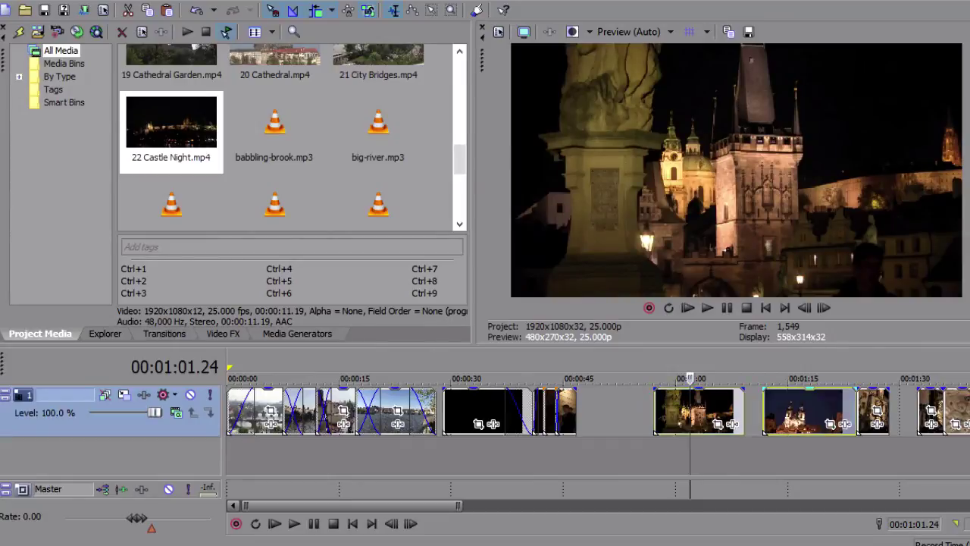
pyautogui.click(873, 413)
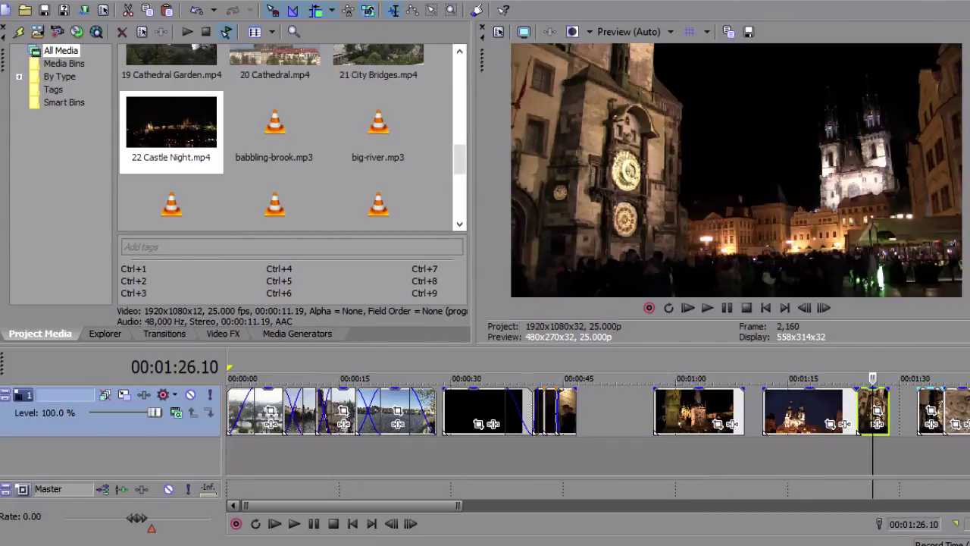
pyautogui.click(929, 413)
pyautogui.click(960, 413)
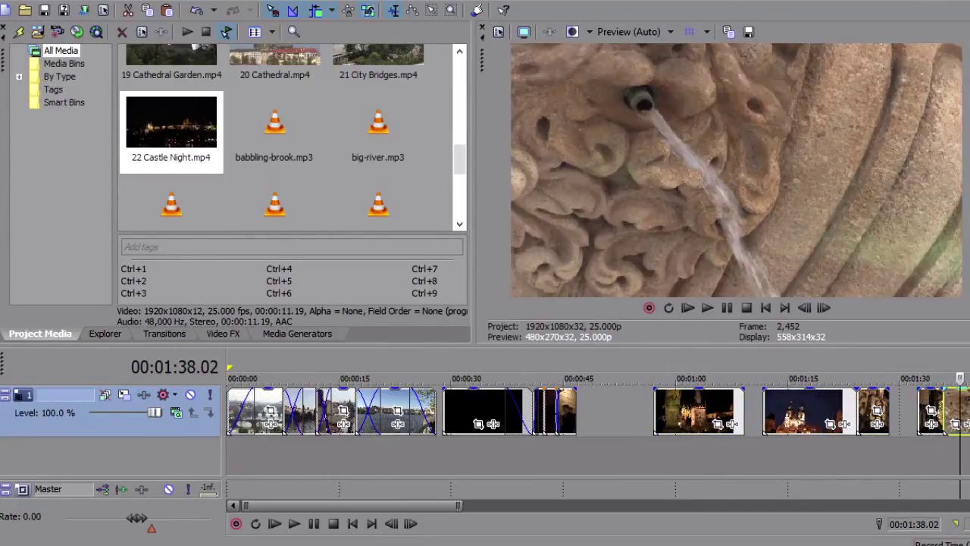
pyautogui.click(937, 413)
pyautogui.click(878, 413)
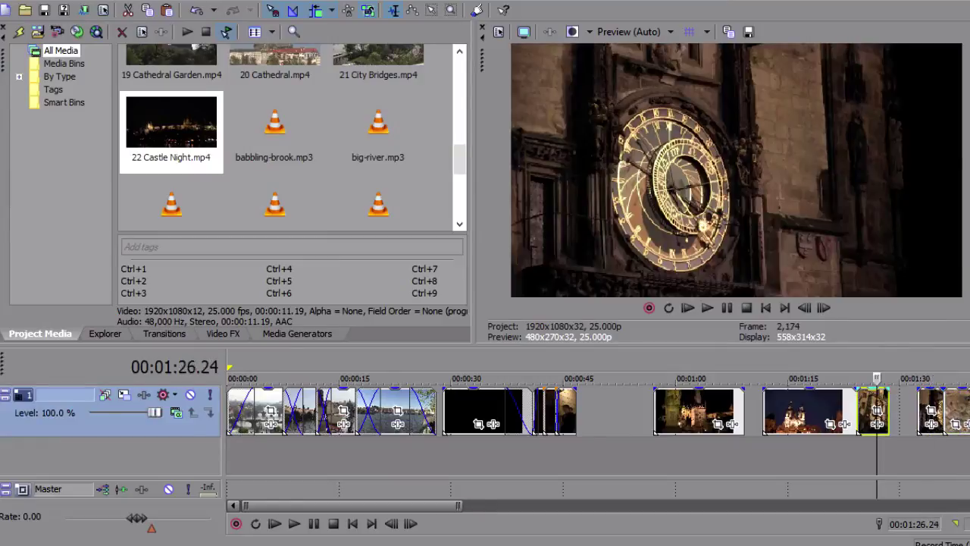
pyautogui.click(820, 413)
pyautogui.click(710, 413)
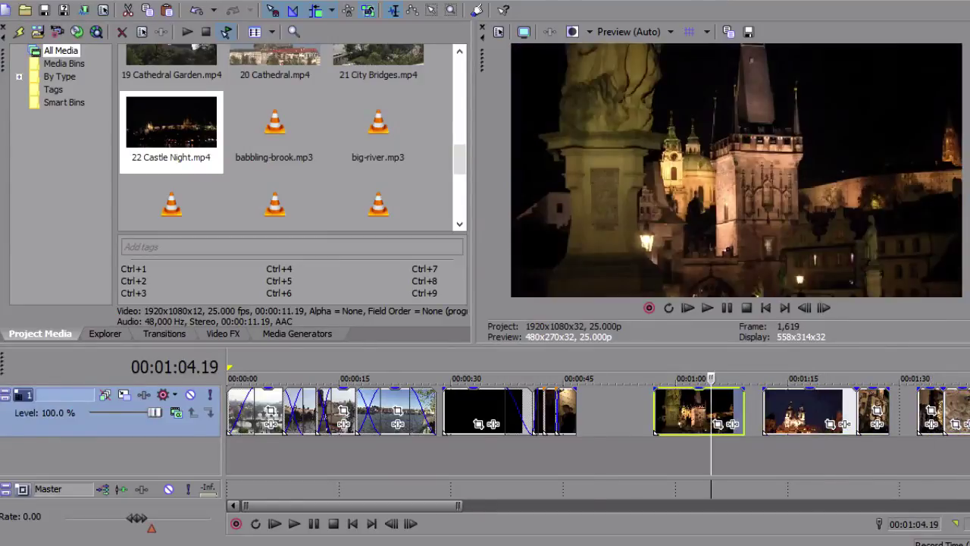
# Step: Play the trimmed night street clip from 00:00:44.21 to check its speed and ending
pyautogui.click(593, 413)
pyautogui.scroll(2, 593, 413)
pyautogui.scroll(3, 593, 413)
pyautogui.click(455, 413)
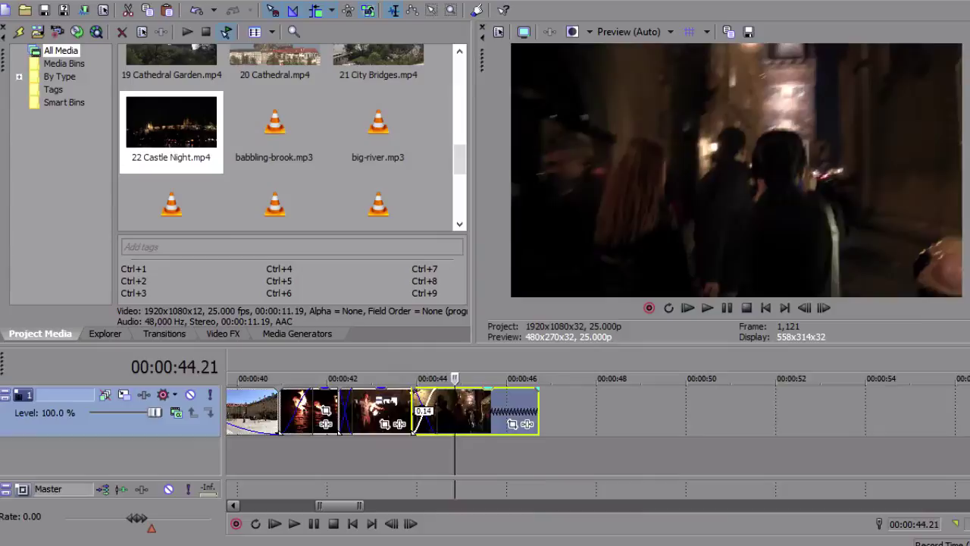
pyautogui.press('space')
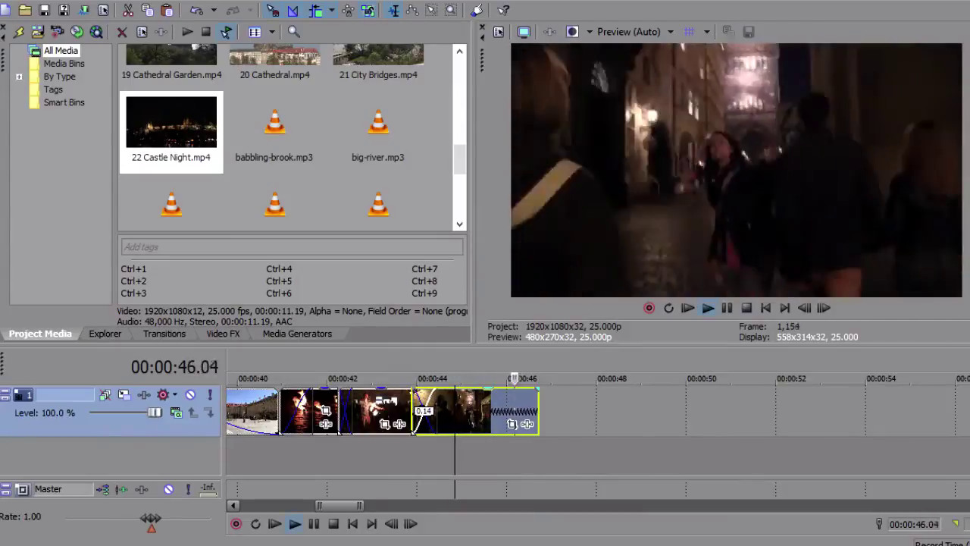
pyautogui.press('space')
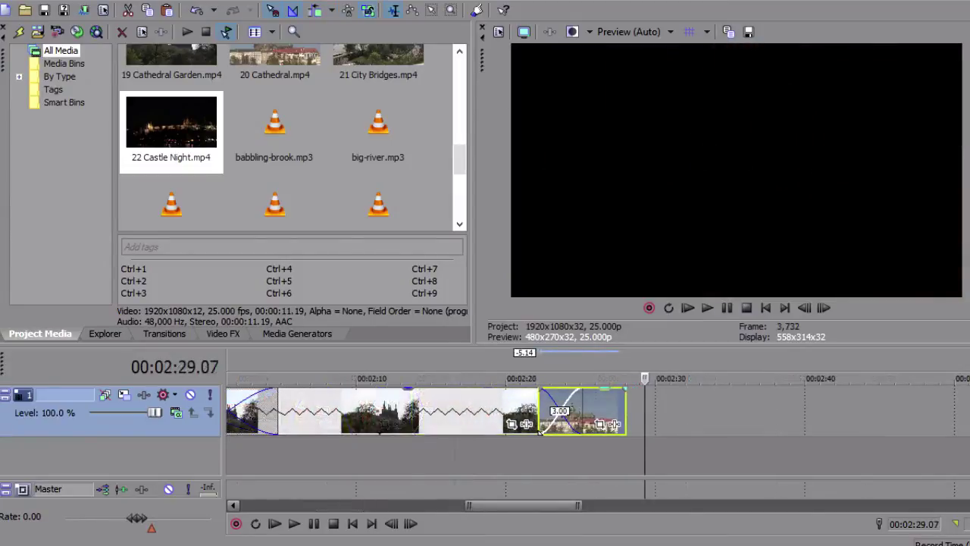
# Step: Open the Pan/Crop settings of the 19 Cathedral Garden clip and position the window so the video preview is visible
pyautogui.click(540, 430)
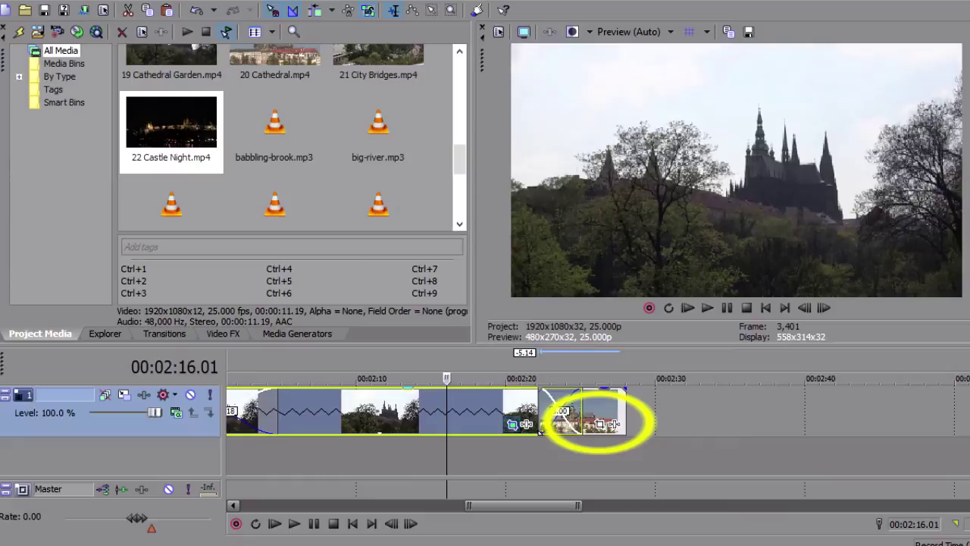
pyautogui.click(512, 424)
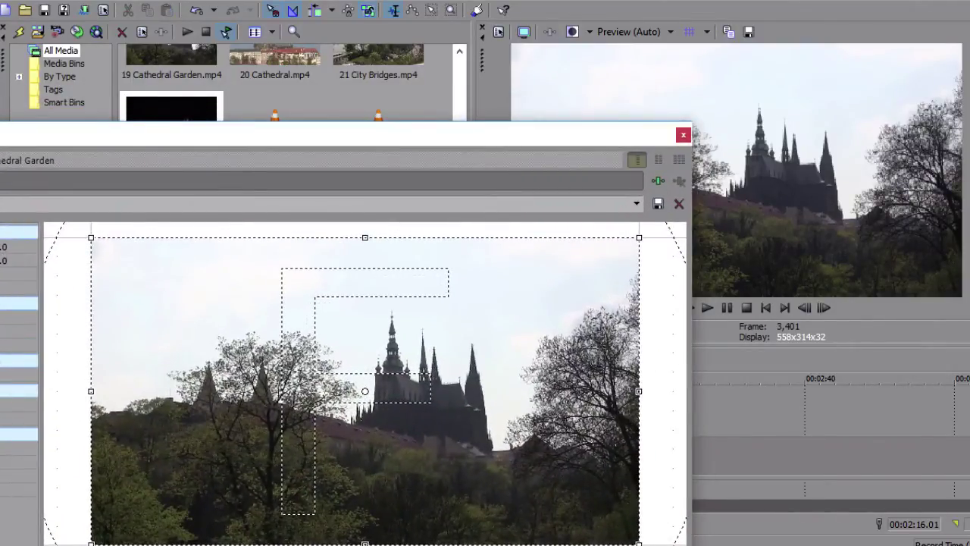
pyautogui.moveTo(639, 238)
pyautogui.mouseDown()
pyautogui.moveTo(502, 314)
pyautogui.moveTo(639, 238)
pyautogui.mouseUp()
pyautogui.moveTo(609, 144); pyautogui.dragTo(468, 89)
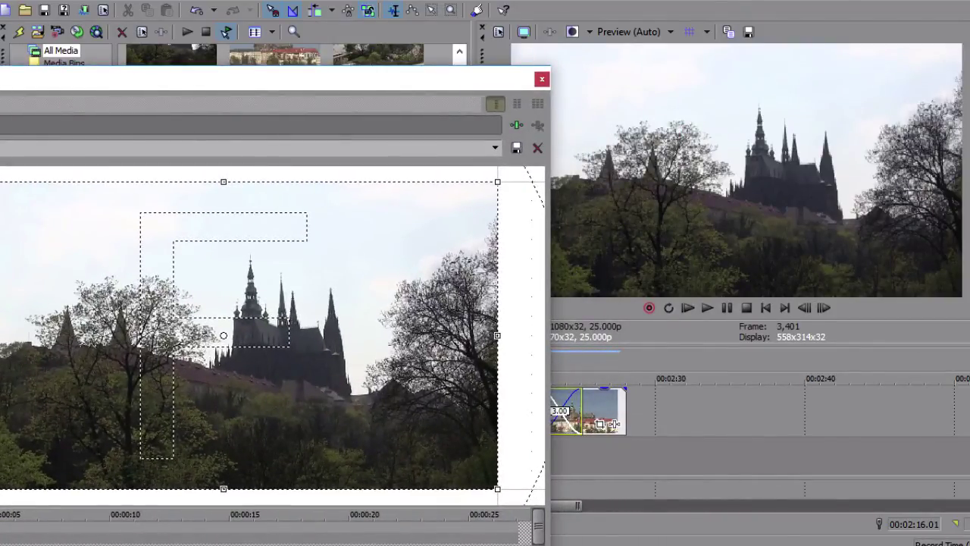
# Step: Try cropping the Cathedral Garden clip slightly tighter around its lower-left area and restore the full frame
pyautogui.moveTo(497, 182); pyautogui.dragTo(462, 200)
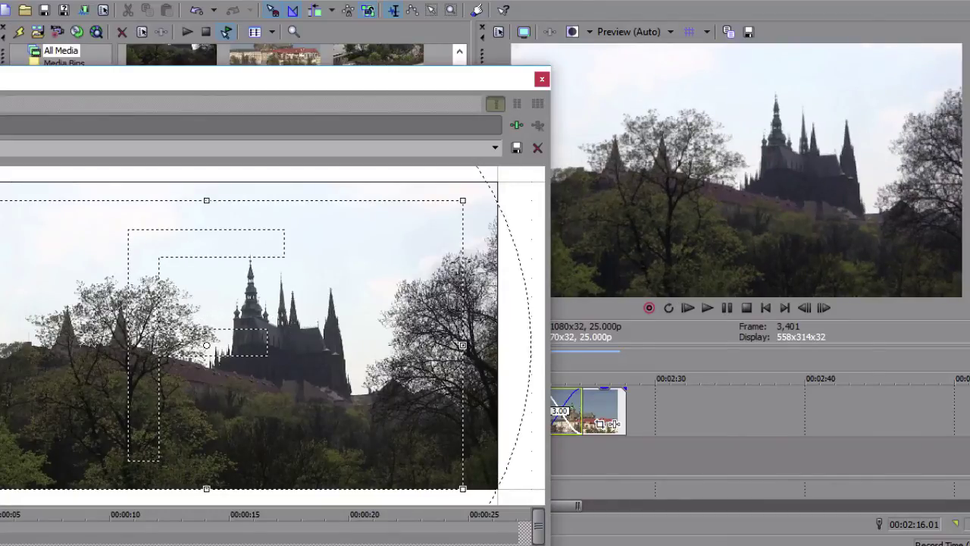
pyautogui.moveTo(462, 200); pyautogui.dragTo(497, 182)
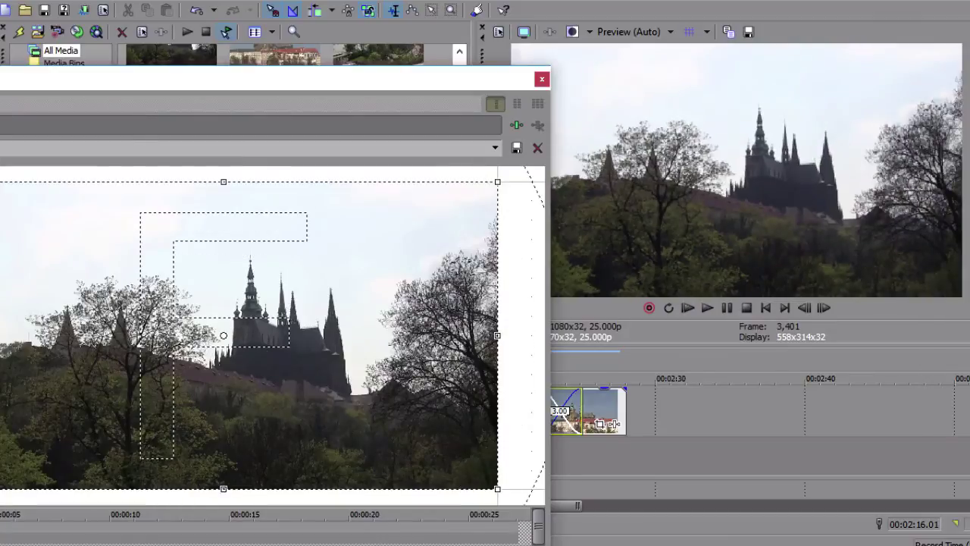
# Step: Set a Pan/Crop keyframe at 00:00:27.02 in the Cathedral Garden clip with a 1,800 by 1,012.5 frame centred at 900, 573.8, and preview the zoom
pyautogui.moveTo(435, 82); pyautogui.dragTo(698, 34)
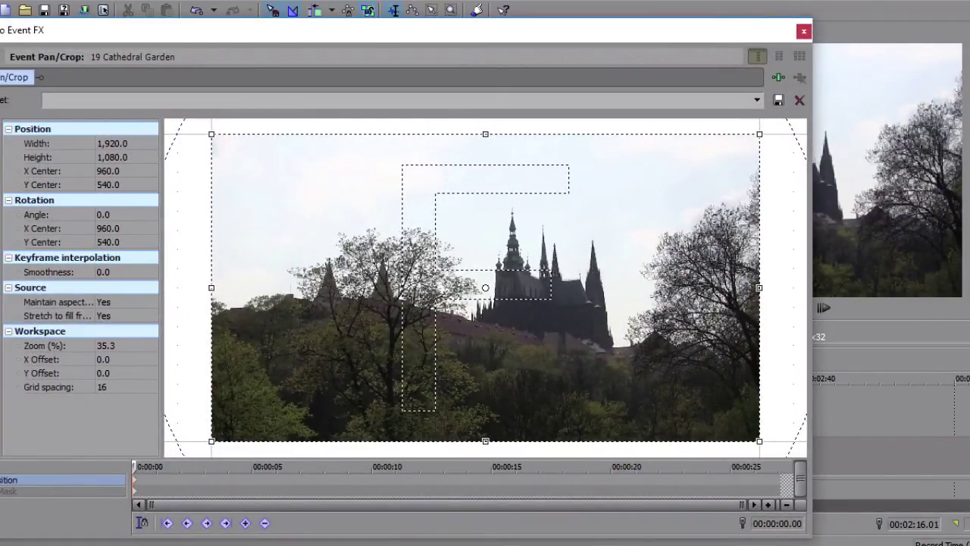
pyautogui.moveTo(759, 134)
pyautogui.mouseDown()
pyautogui.moveTo(724, 153)
pyautogui.moveTo(759, 134)
pyautogui.mouseUp()
pyautogui.moveTo(136, 467); pyautogui.dragTo(178, 466)
pyautogui.moveTo(338, 466); pyautogui.dragTo(134, 466)
pyautogui.moveTo(137, 467); pyautogui.dragTo(780, 467)
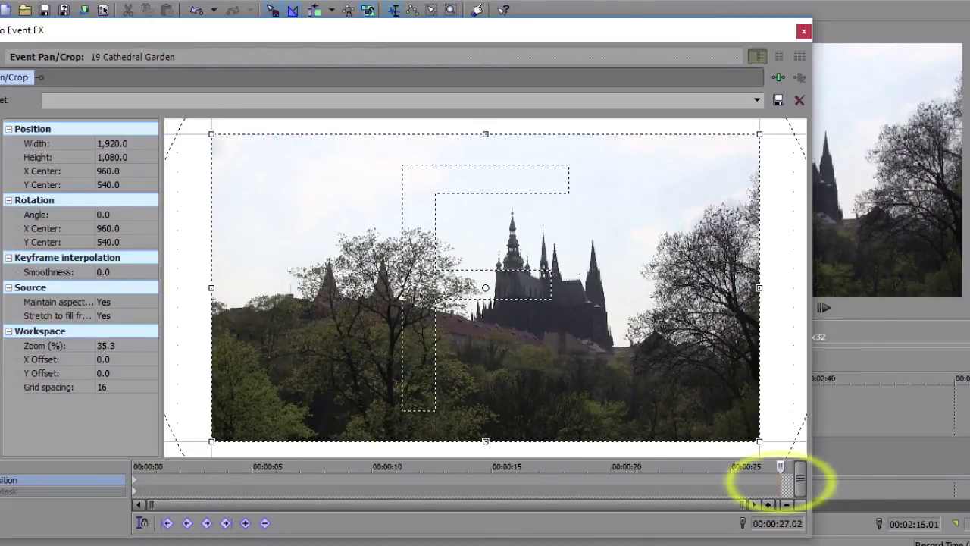
pyautogui.moveTo(760, 134); pyautogui.dragTo(725, 153)
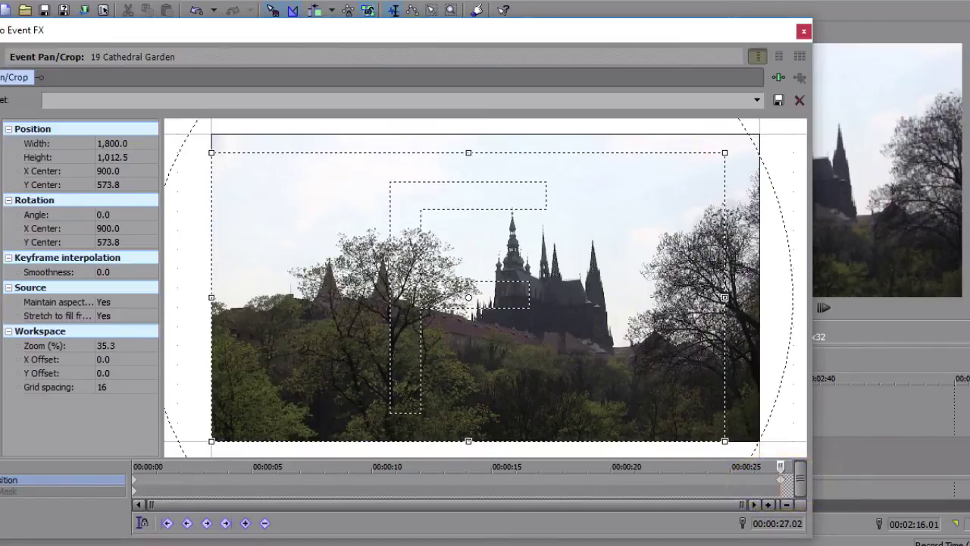
pyautogui.click(805, 31)
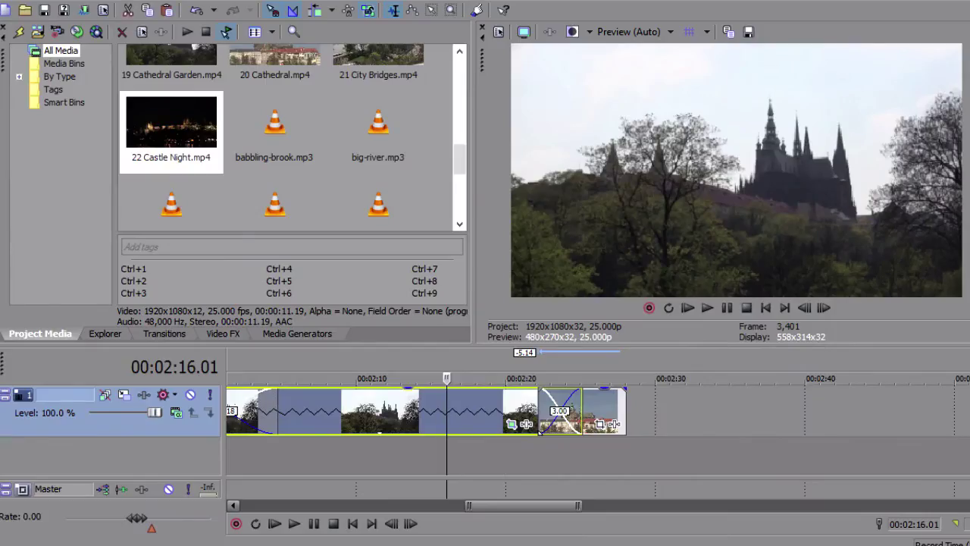
pyautogui.click(277, 378)
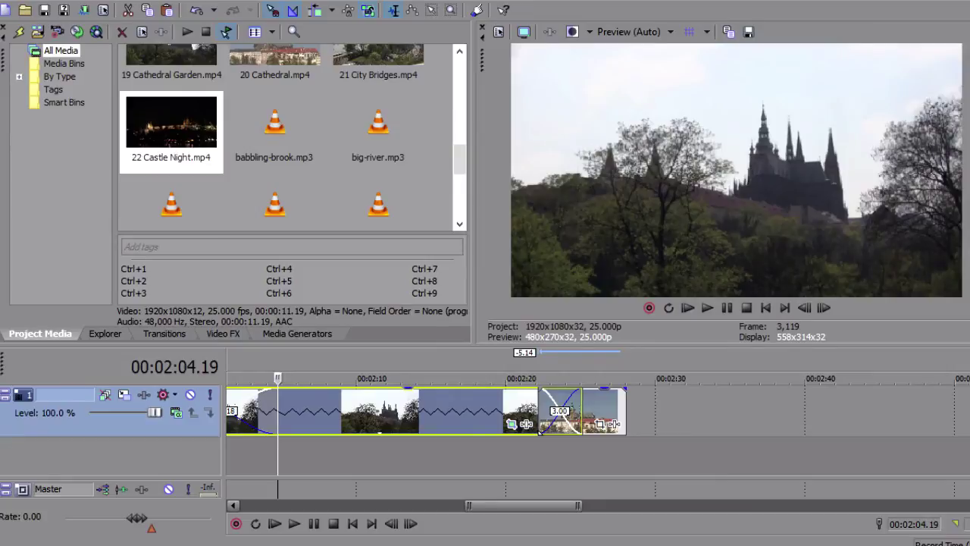
pyautogui.press('space')
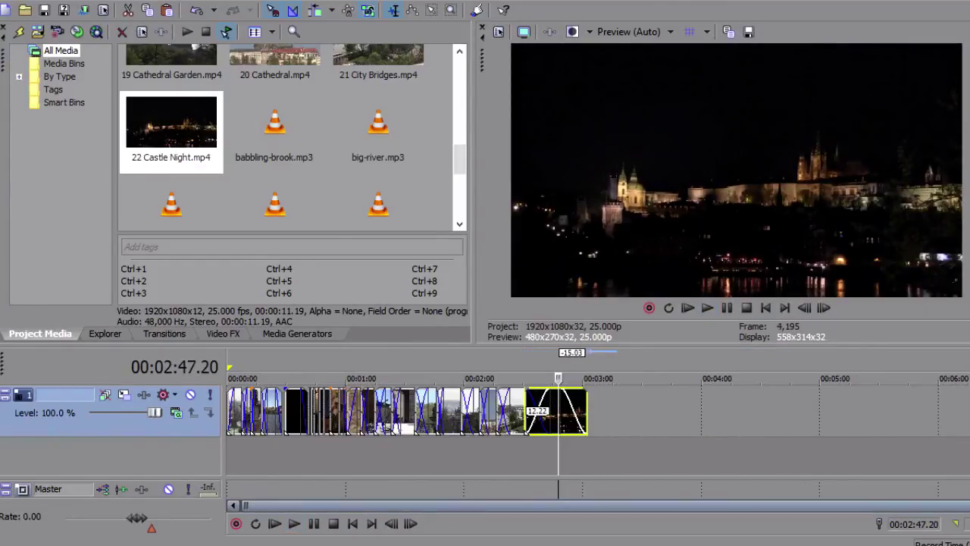
# Step: Play the sequence from its start to check the opening bridges clip
pyautogui.scroll(5, 597, 425)
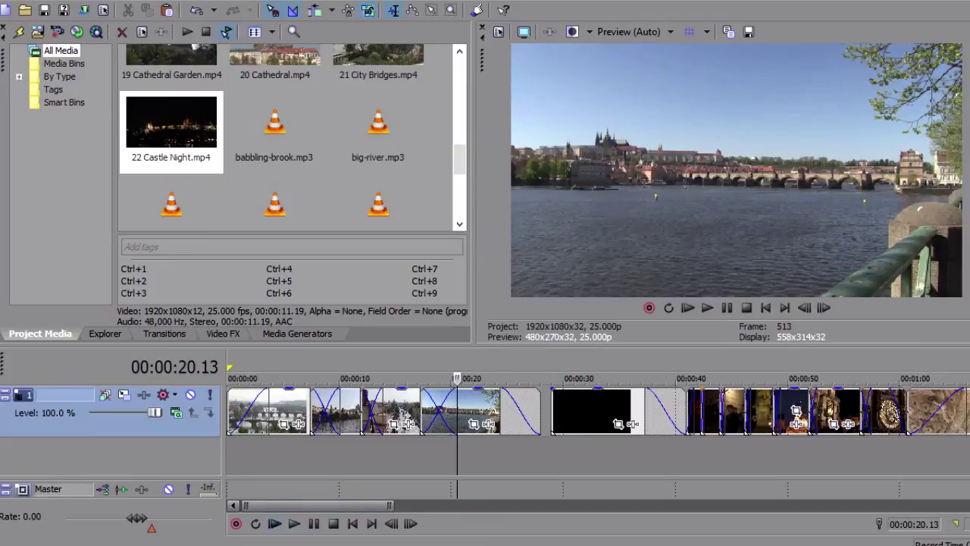
pyautogui.click(275, 523)
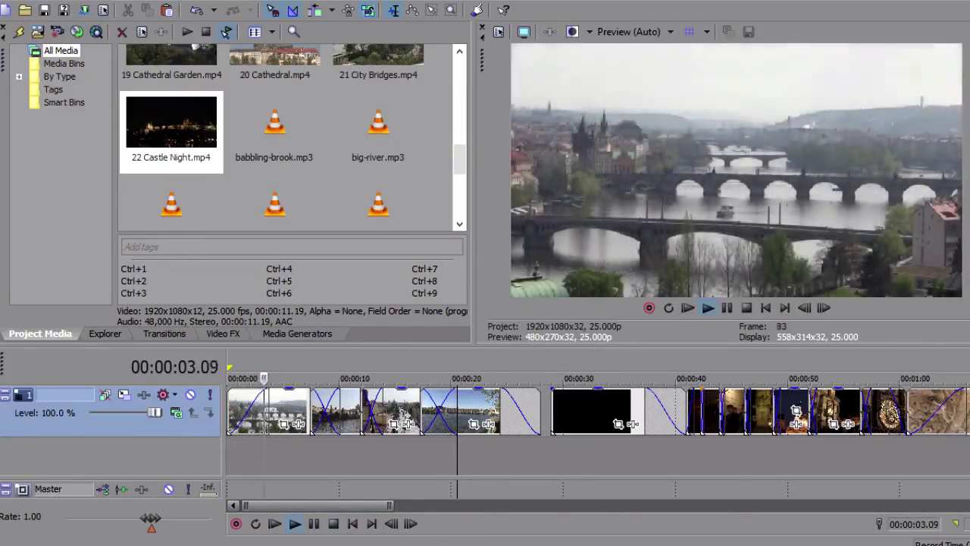
pyautogui.press('space')
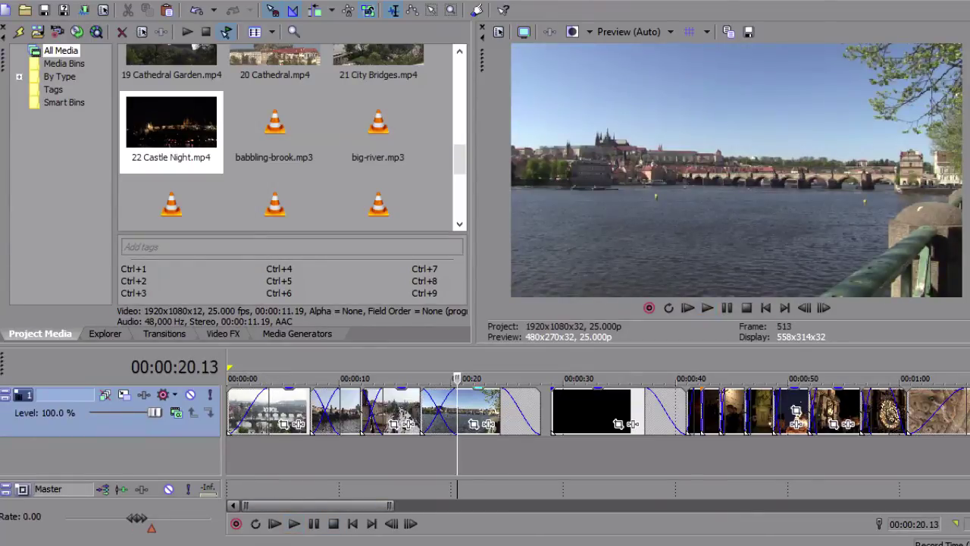
# Step: Review the Pan/Crop framing of the 04 Charles Bridge Wide clip and close its settings
pyautogui.click(473, 422)
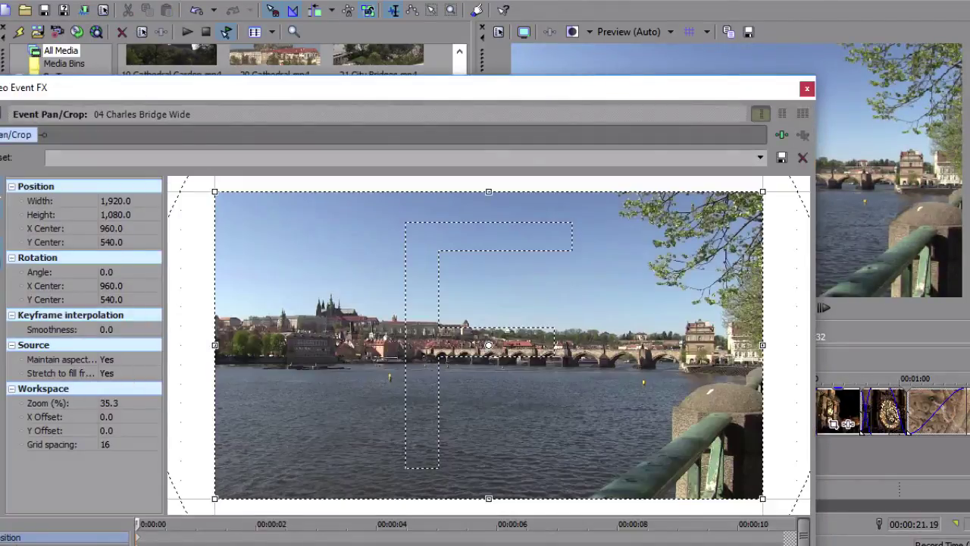
pyautogui.moveTo(763, 192)
pyautogui.mouseDown()
pyautogui.moveTo(728, 210)
pyautogui.moveTo(762, 191)
pyautogui.mouseUp()
pyautogui.click(807, 88)
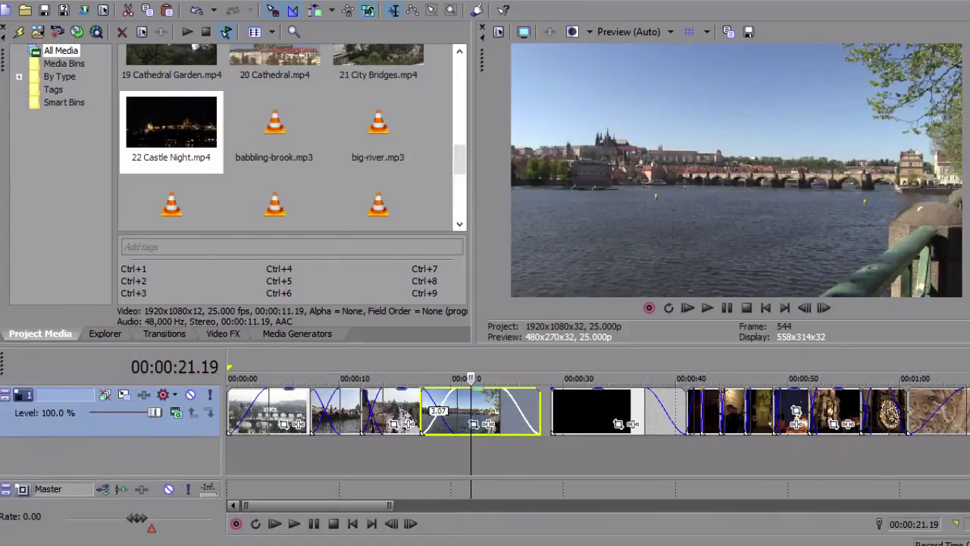
pyautogui.scroll(-6, 598, 413)
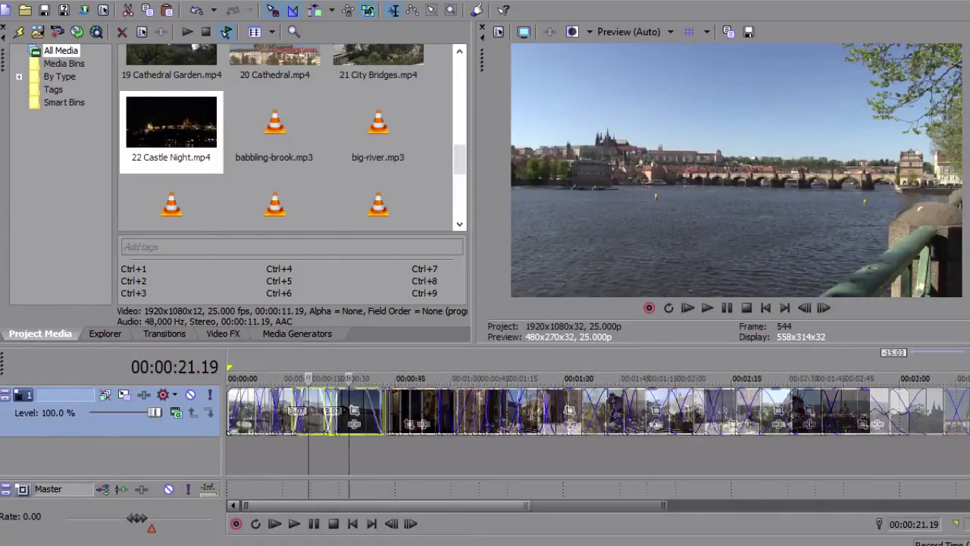